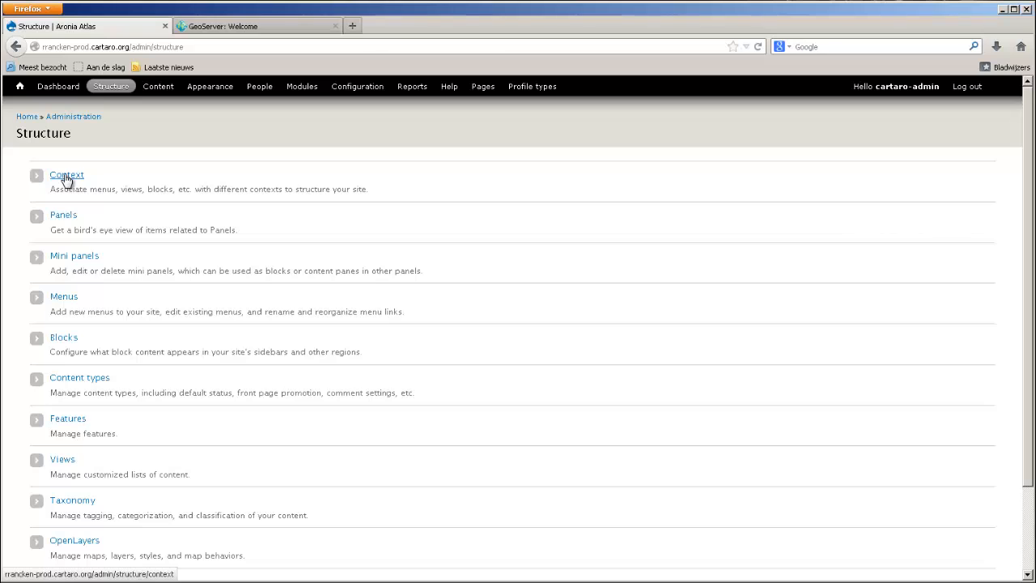
Edit the posters context and add lund on a new line in its path condition, below aronia-jubilee
{"action": "left_click", "coordinate": [66, 177]}
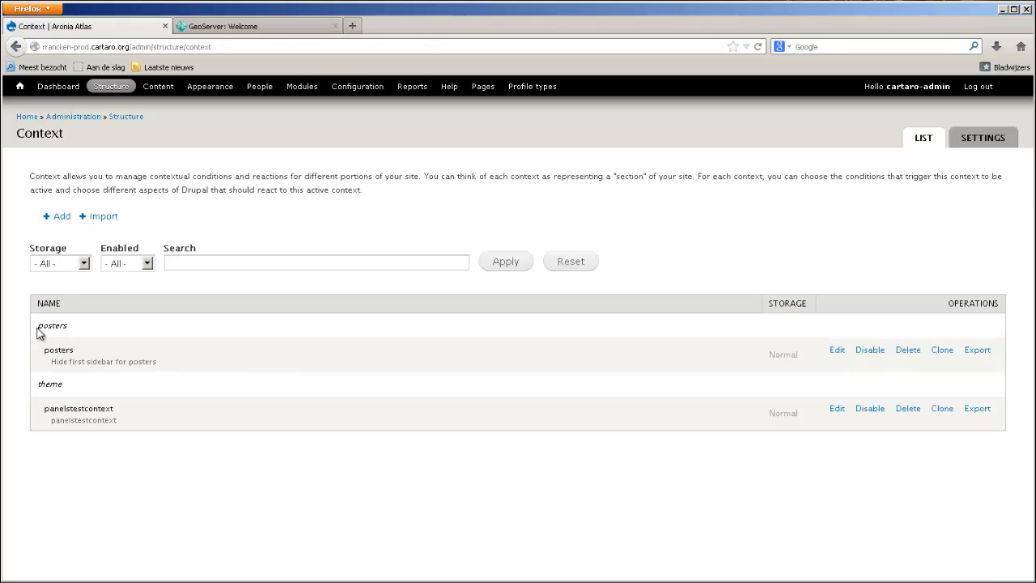
{"action": "left_click", "coordinate": [838, 360]}
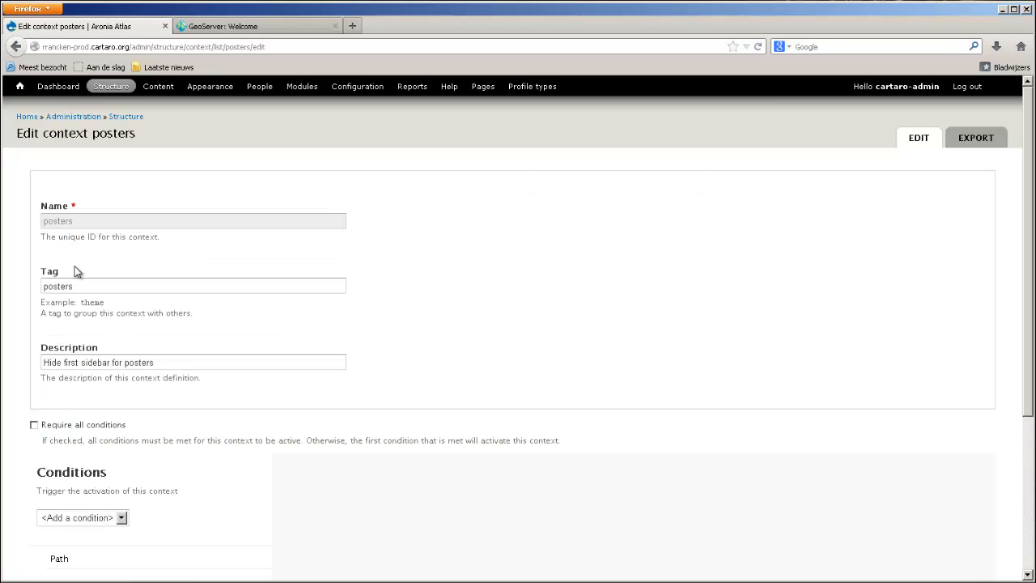
{"action": "scroll", "coordinate": [74, 268], "scroll_direction": "down", "scroll_amount": 3}
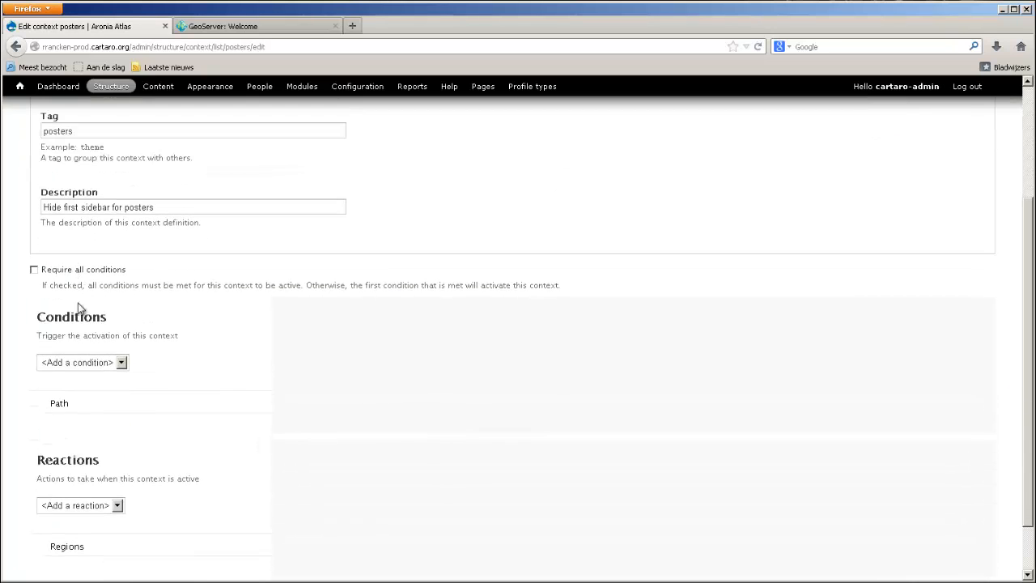
{"action": "left_click", "coordinate": [59, 403]}
{"action": "left_click", "coordinate": [401, 345]}
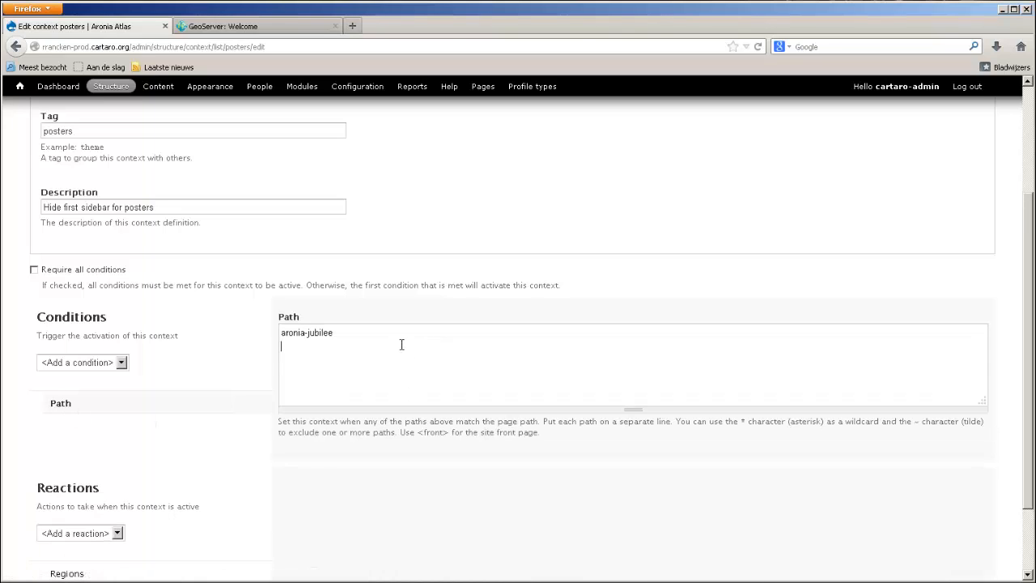
{"action": "key", "text": "Return"}
{"action": "type", "text": "lund"}
Examine the context's Regions reaction, including the regions disabled in the Company theme and the other available reaction types
{"action": "scroll", "coordinate": [284, 335], "scroll_direction": "down", "scroll_amount": 2}
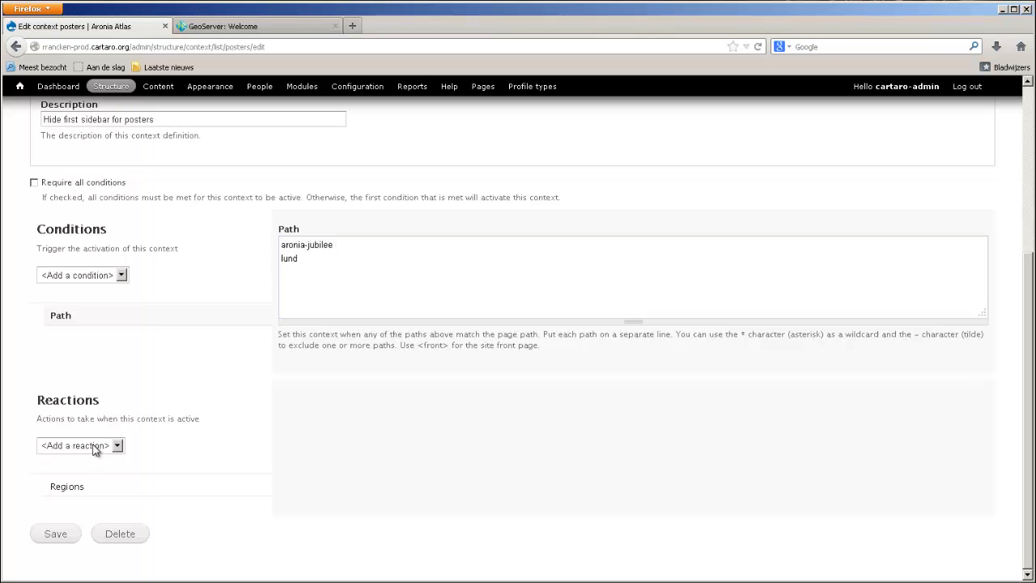
{"action": "left_click", "coordinate": [81, 495]}
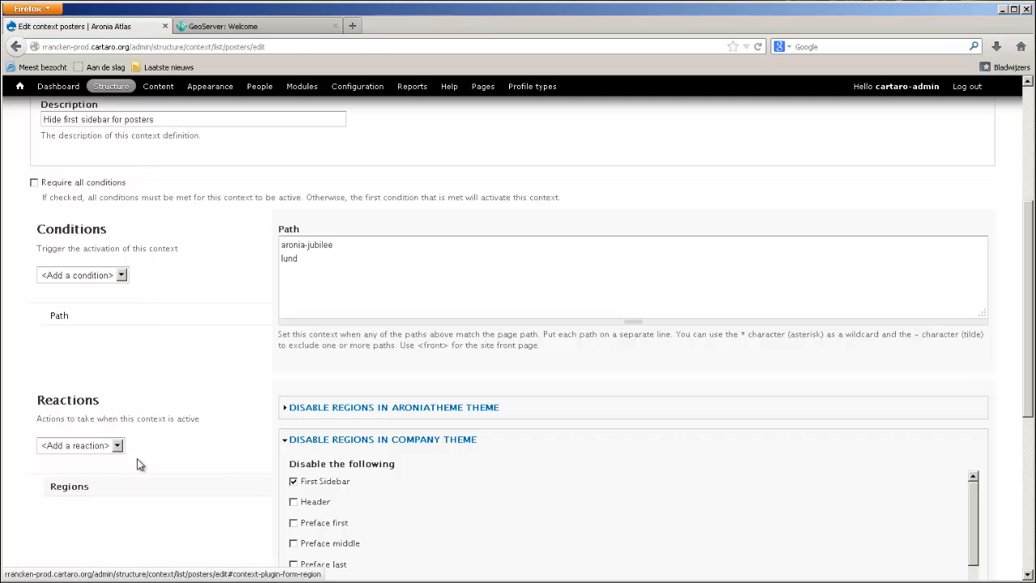
{"action": "scroll", "coordinate": [140, 463], "scroll_direction": "down", "scroll_amount": 3}
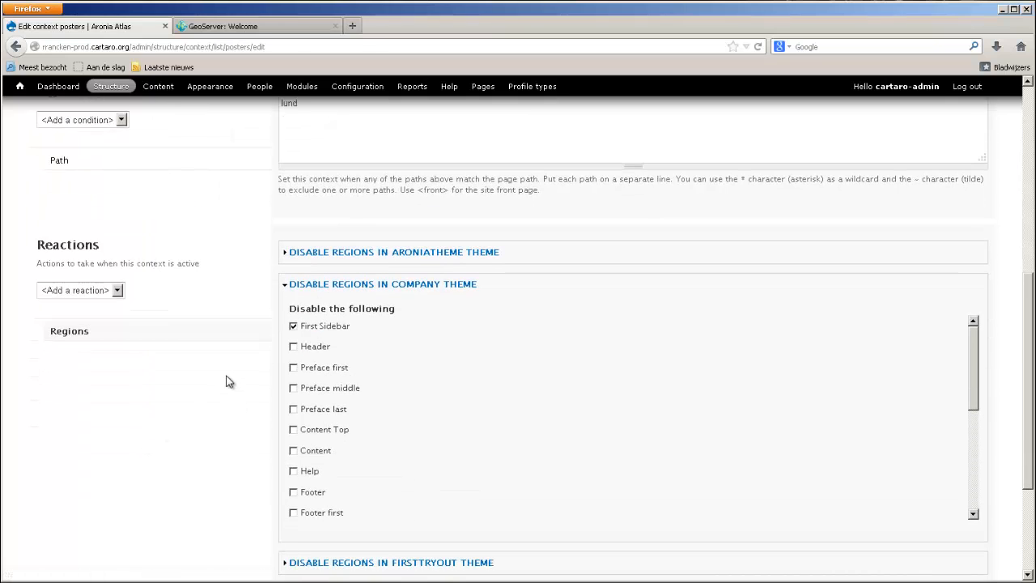
{"action": "scroll", "coordinate": [227, 382], "scroll_direction": "down", "scroll_amount": 3}
{"action": "scroll", "coordinate": [237, 375], "scroll_direction": "up", "scroll_amount": 2}
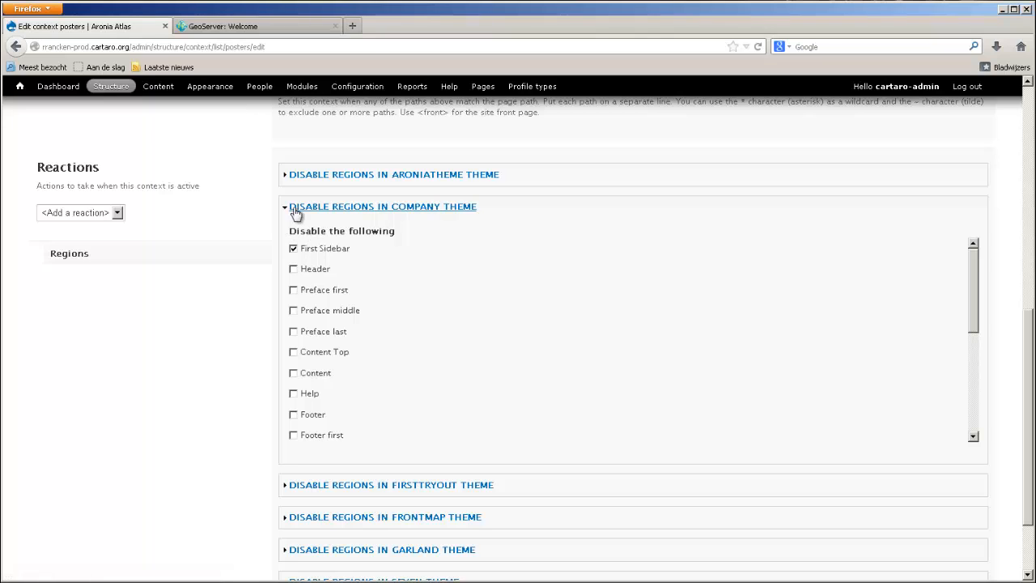
{"action": "left_click", "coordinate": [93, 214]}
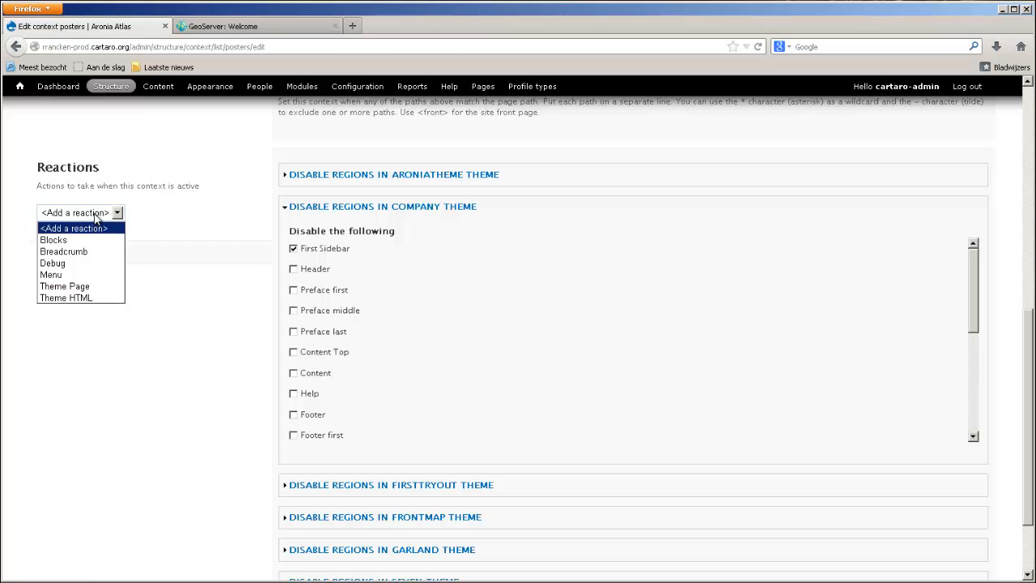
{"action": "left_click", "coordinate": [96, 214]}
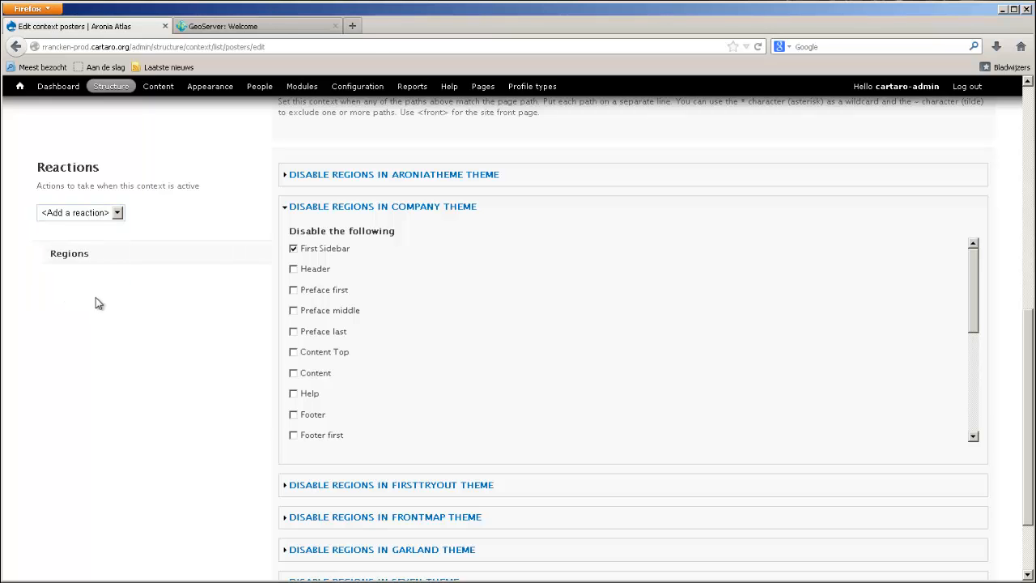
{"action": "scroll", "coordinate": [296, 197], "scroll_direction": "down", "scroll_amount": 2}
{"action": "scroll", "coordinate": [290, 235], "scroll_direction": "up", "scroll_amount": 1}
{"action": "scroll", "coordinate": [290, 234], "scroll_direction": "up", "scroll_amount": 1}
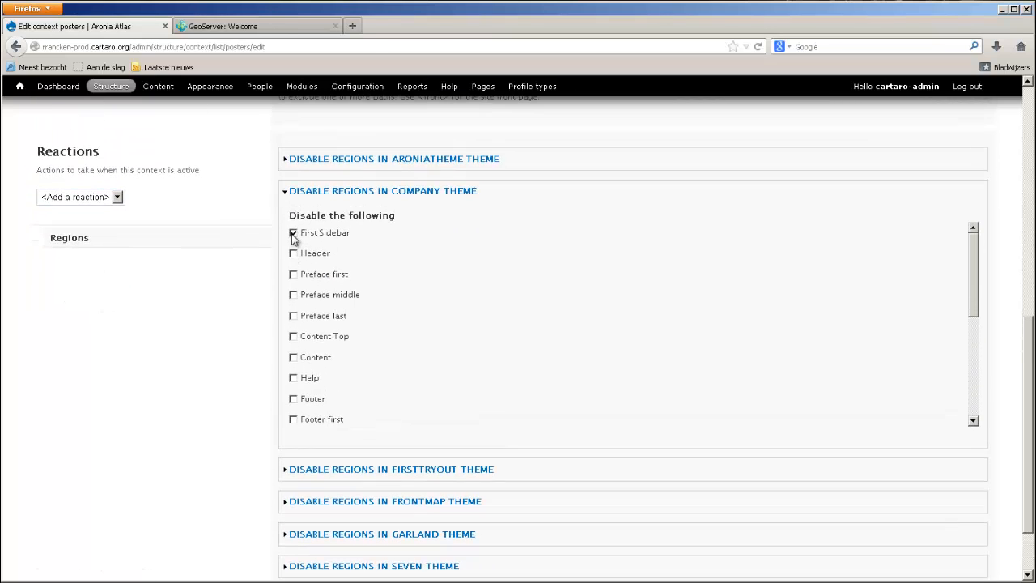
{"action": "left_click_drag", "start_coordinate": [293, 221], "coordinate": [400, 221]}
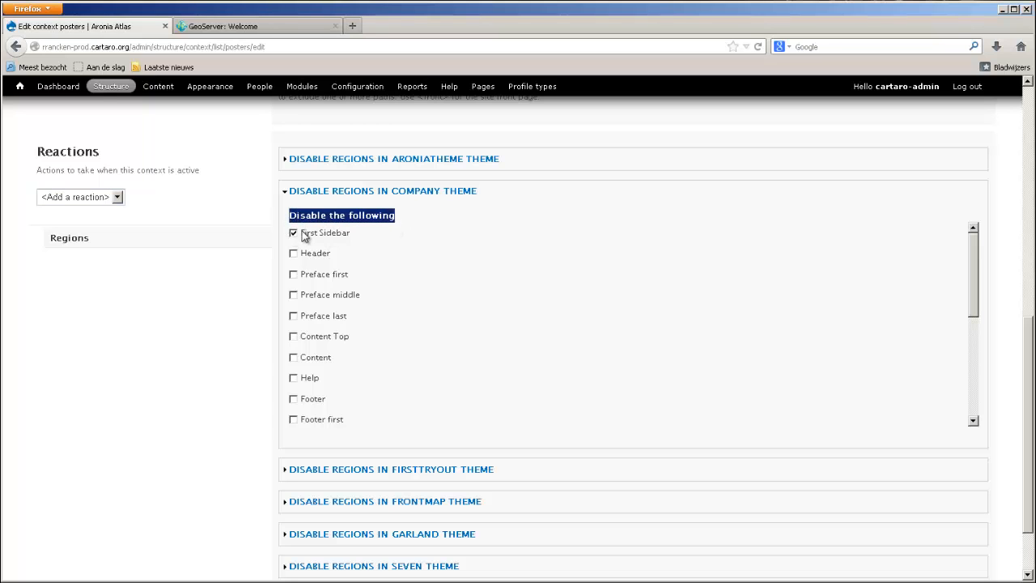
Save the posters context
{"action": "scroll", "coordinate": [56, 523], "scroll_direction": "down", "scroll_amount": 2}
{"action": "left_click", "coordinate": [52, 536]}
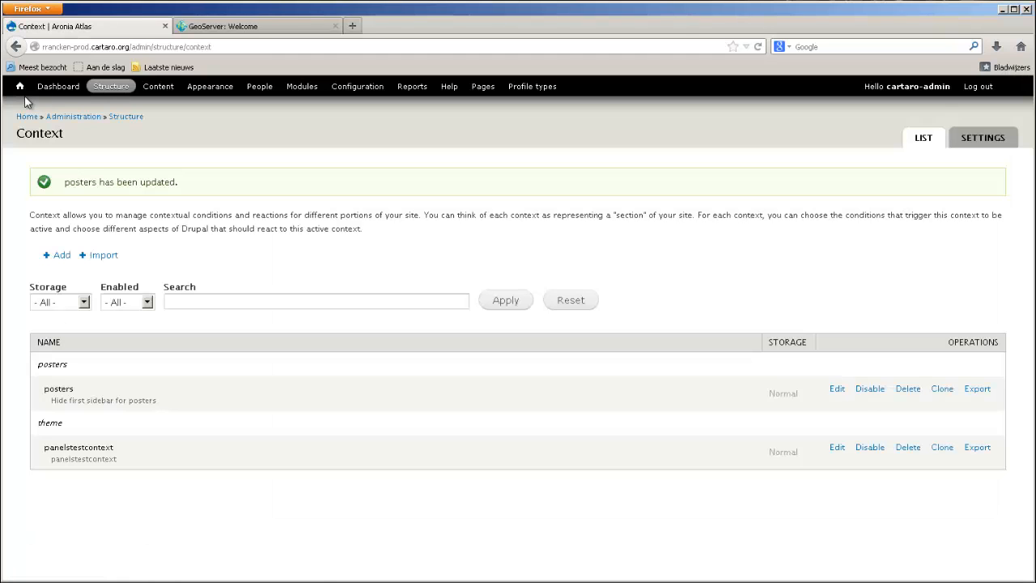
Go to the site's homepage, open the poster page under Ejdrar research, and inspect its title and sidebar area
{"action": "left_click", "coordinate": [21, 87]}
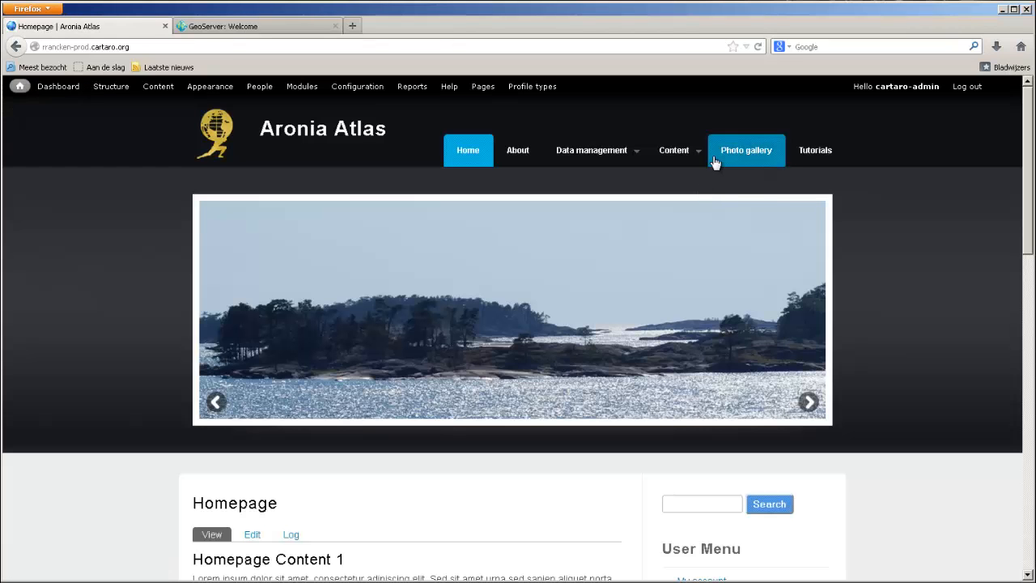
{"action": "mouse_move", "coordinate": [698, 156]}
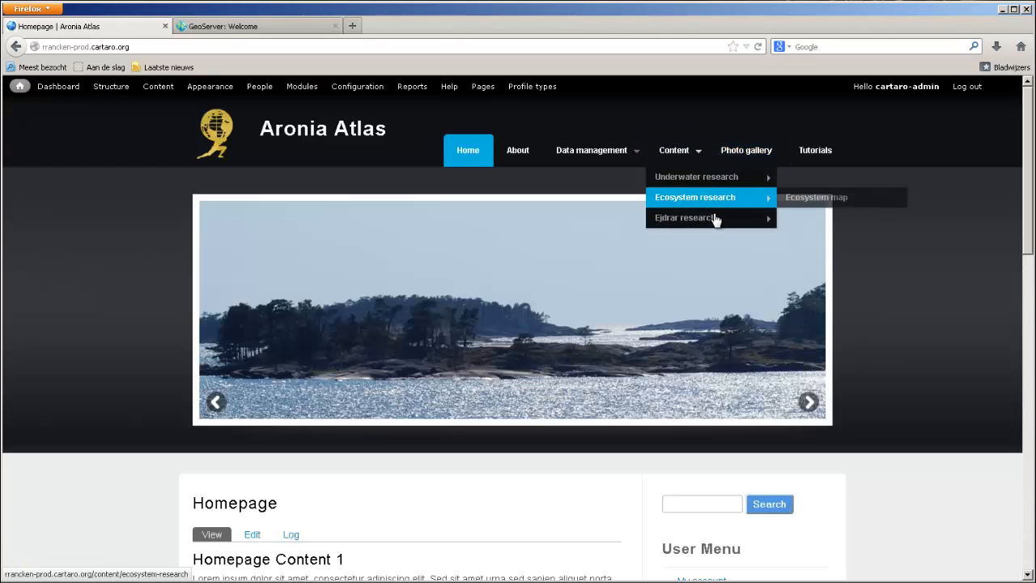
{"action": "mouse_move", "coordinate": [716, 219]}
{"action": "left_click", "coordinate": [818, 220]}
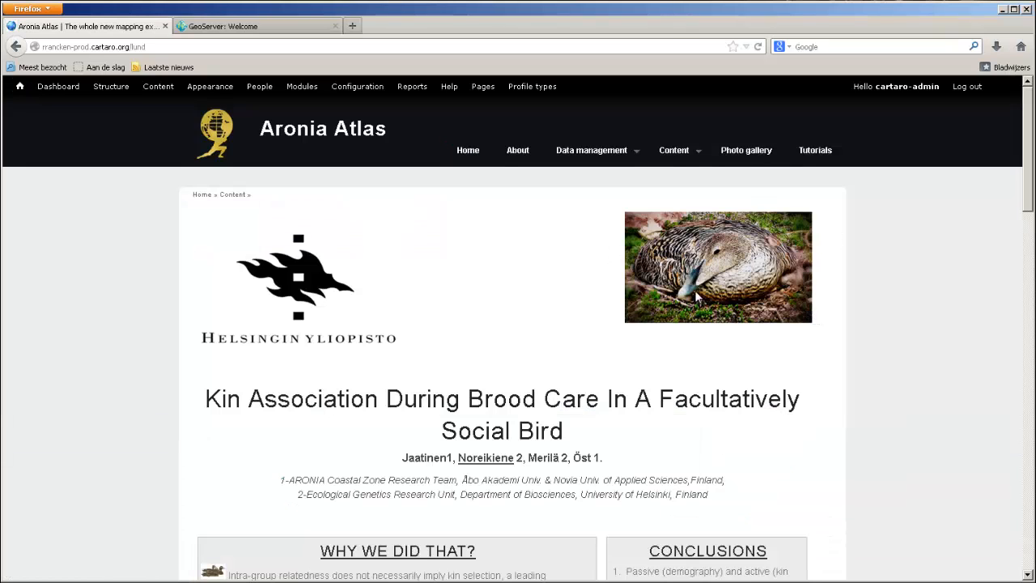
{"action": "scroll", "coordinate": [810, 310], "scroll_direction": "down", "scroll_amount": 2}
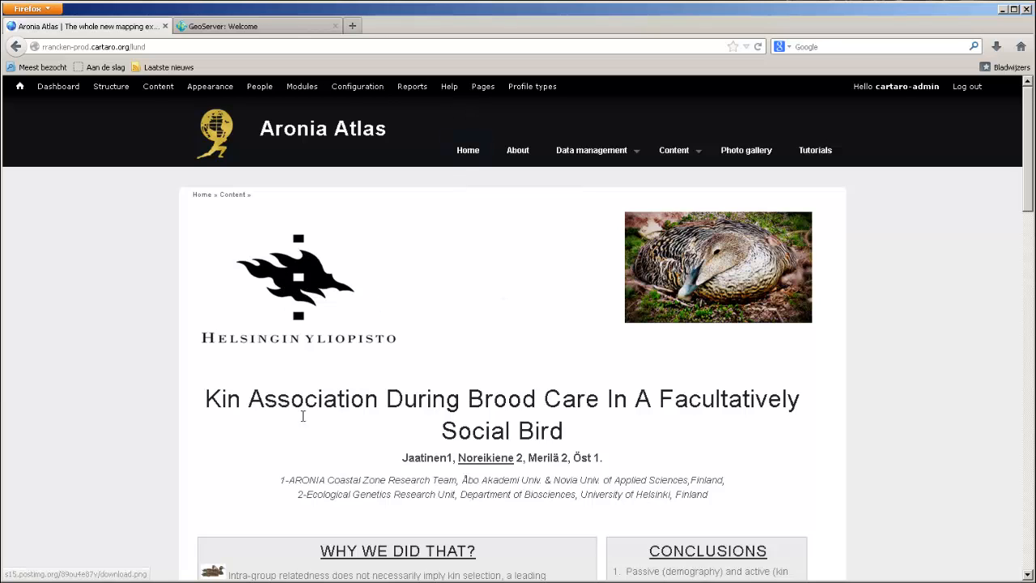
{"action": "left_click_drag", "start_coordinate": [205, 391], "coordinate": [662, 448]}
{"action": "left_click", "coordinate": [664, 445]}
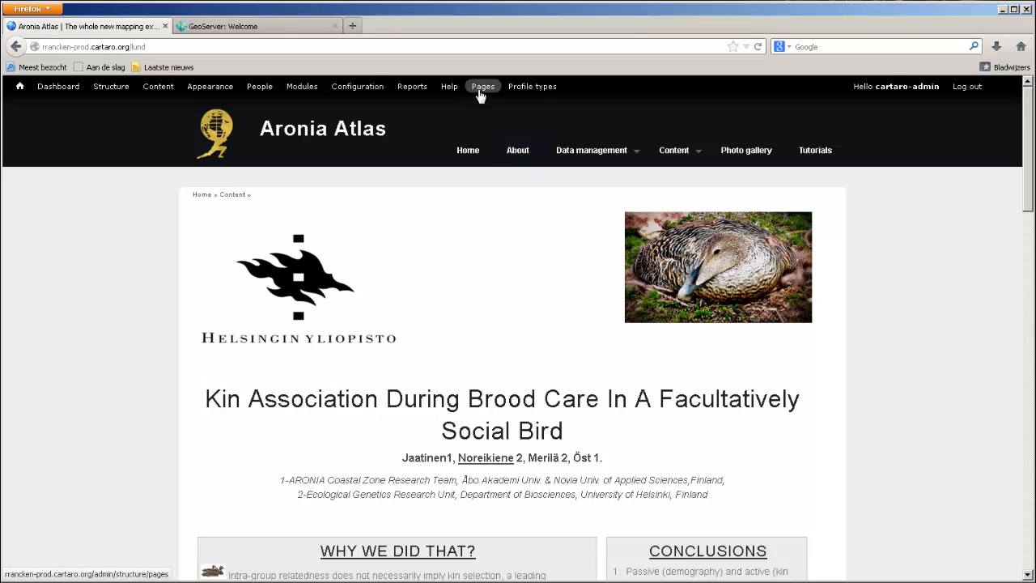
Open the custom page Poster for lund for editing in the site's page administration and check its path
{"action": "left_click", "coordinate": [481, 95]}
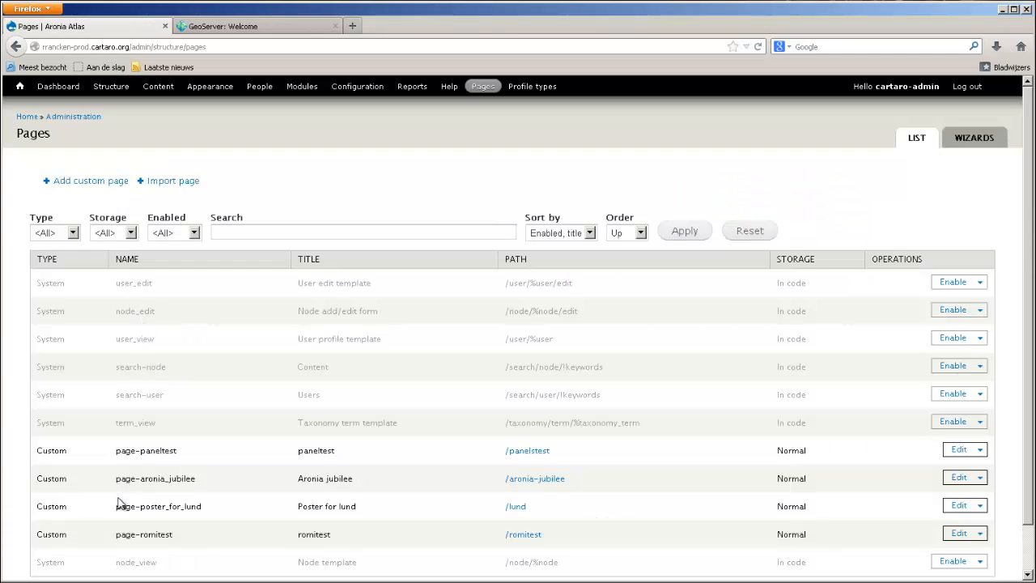
{"action": "scroll", "coordinate": [120, 525], "scroll_direction": "down", "scroll_amount": 1}
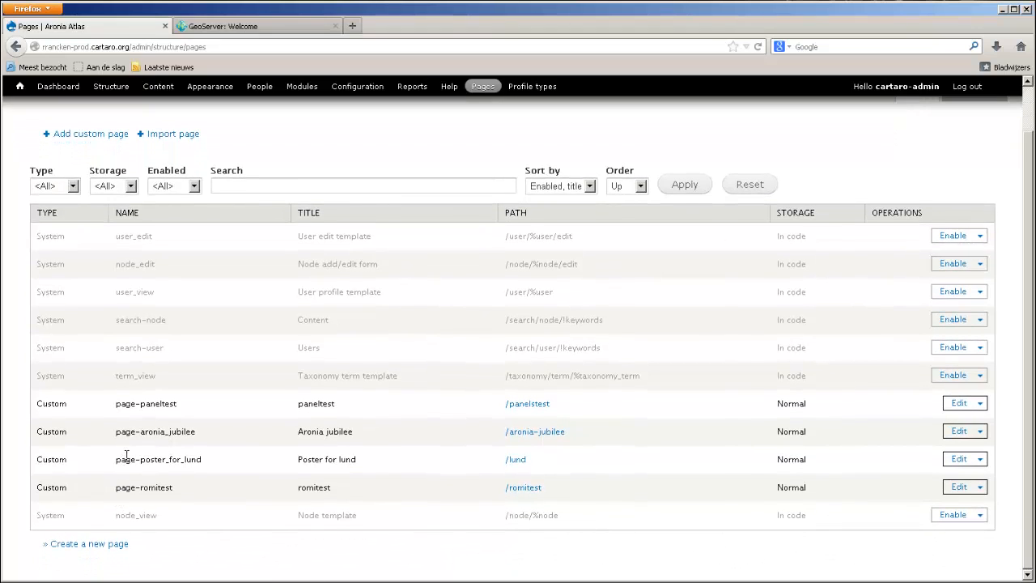
{"action": "left_click", "coordinate": [952, 459]}
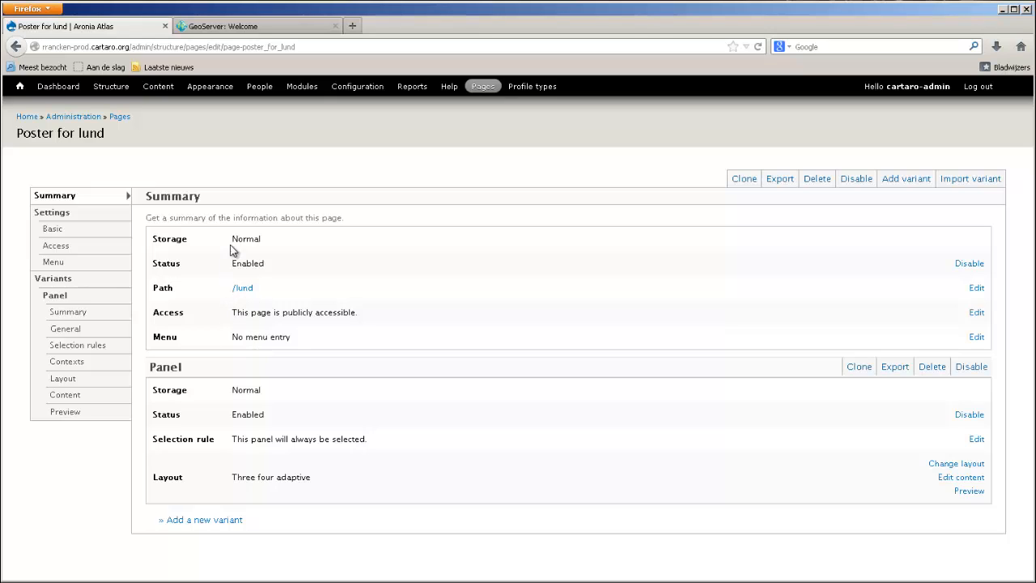
{"action": "left_click_drag", "start_coordinate": [232, 288], "coordinate": [275, 289]}
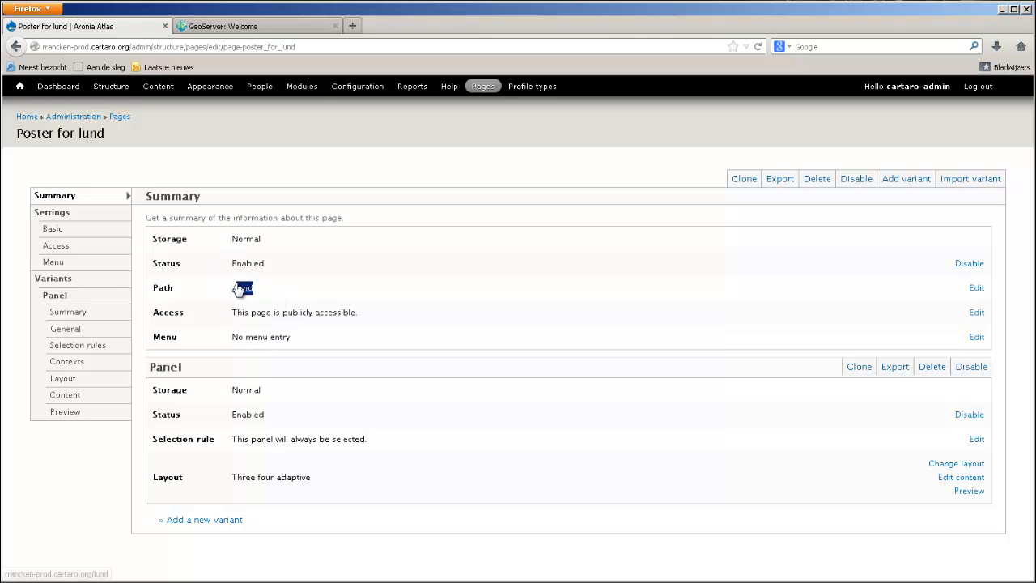
{"action": "left_click", "coordinate": [278, 291]}
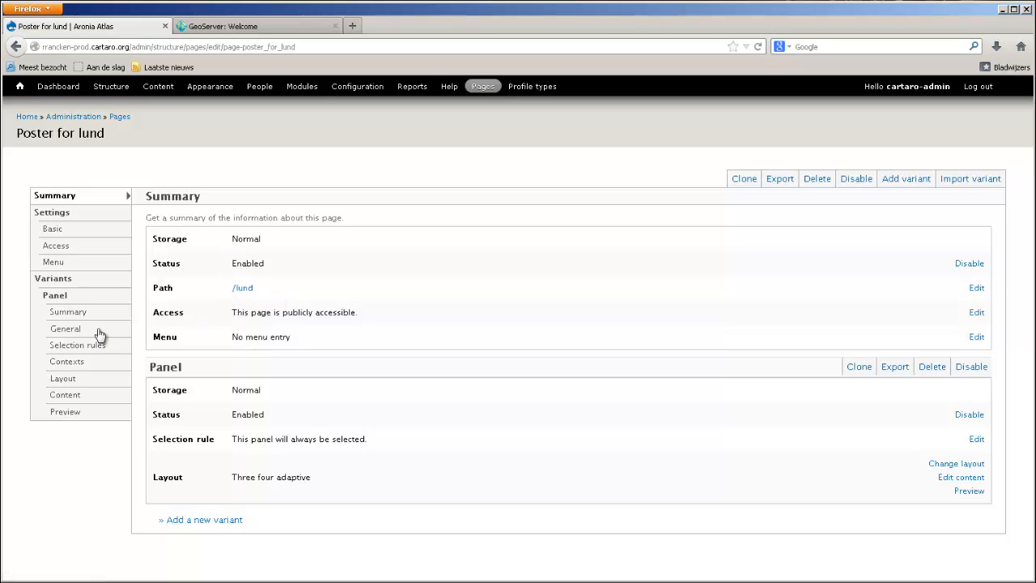
Browse the Columns: 2 layouts for the panel variant and return to the Adaptive: 3x3 - 4x4 category
{"action": "left_click", "coordinate": [74, 385]}
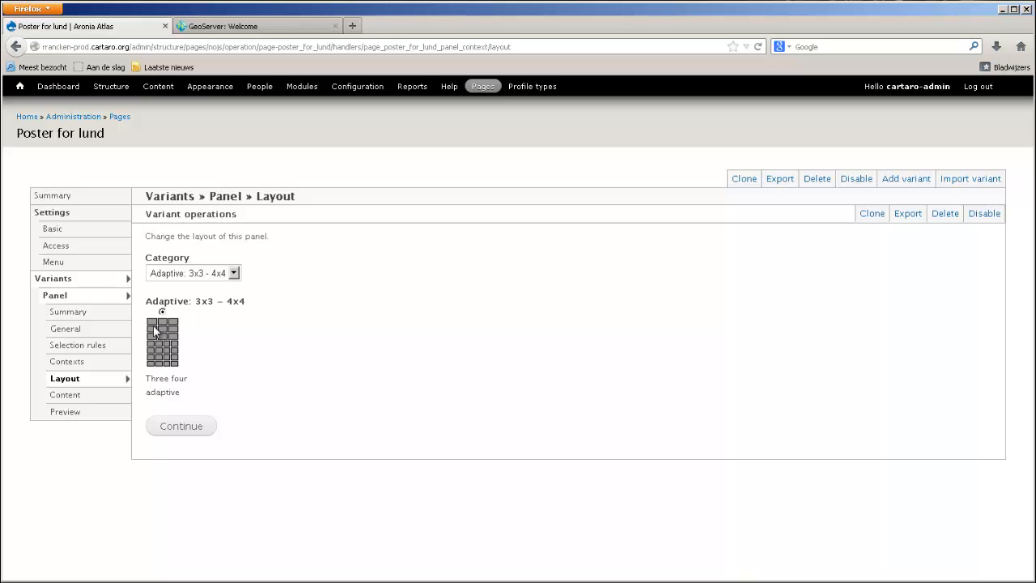
{"action": "left_click", "coordinate": [214, 277]}
{"action": "left_click", "coordinate": [196, 336]}
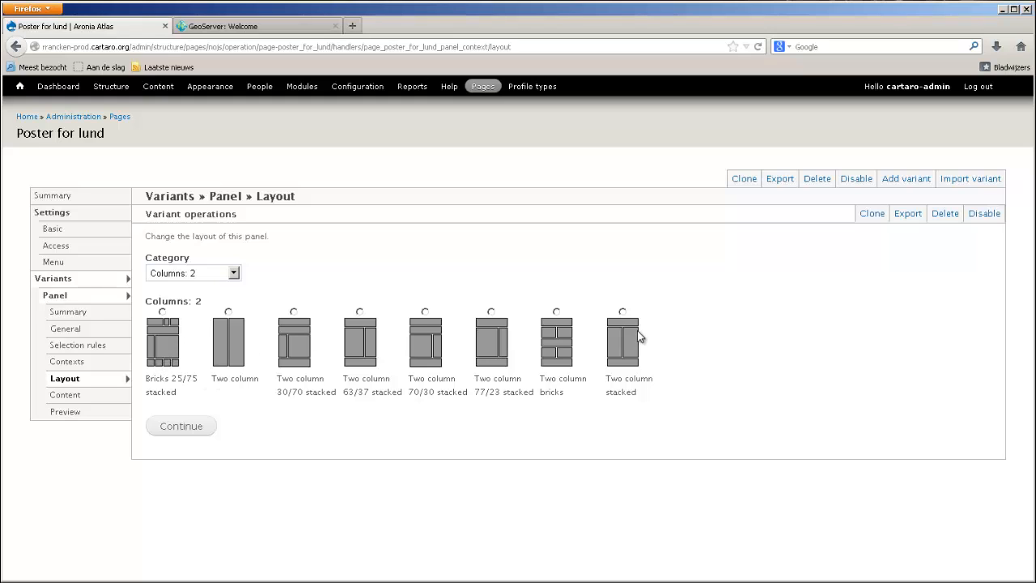
{"action": "left_click", "coordinate": [202, 281]}
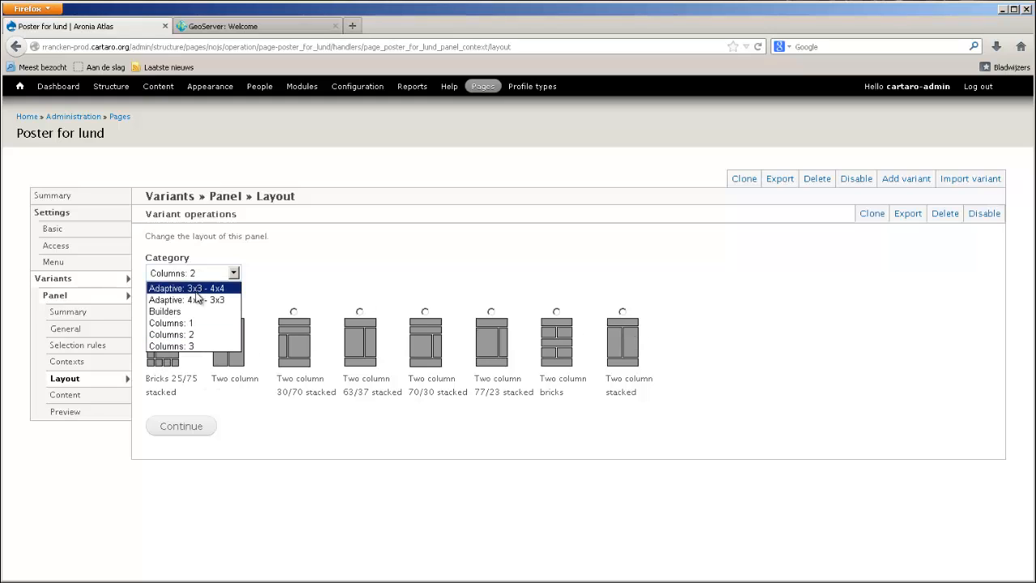
{"action": "left_click", "coordinate": [196, 289]}
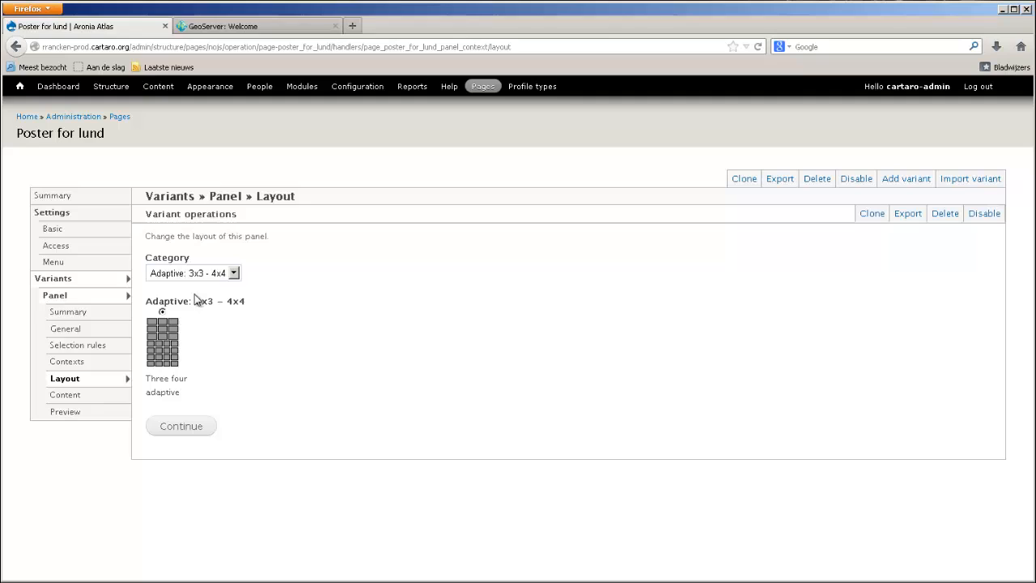
Show the panel variant's content and start a new custom content pane in the Header left region
{"action": "left_click", "coordinate": [77, 402]}
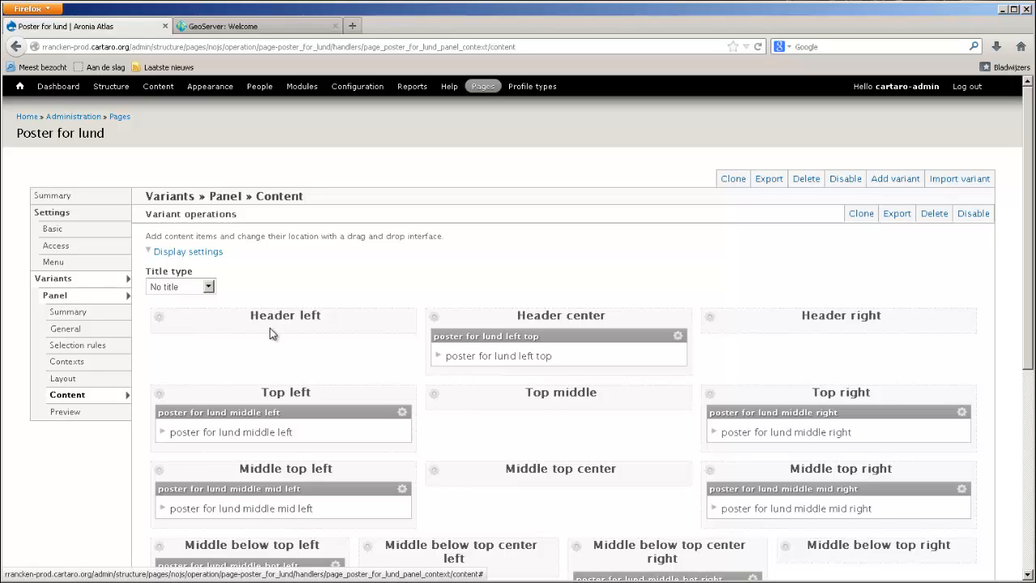
{"action": "left_click", "coordinate": [160, 317]}
{"action": "left_click", "coordinate": [183, 322]}
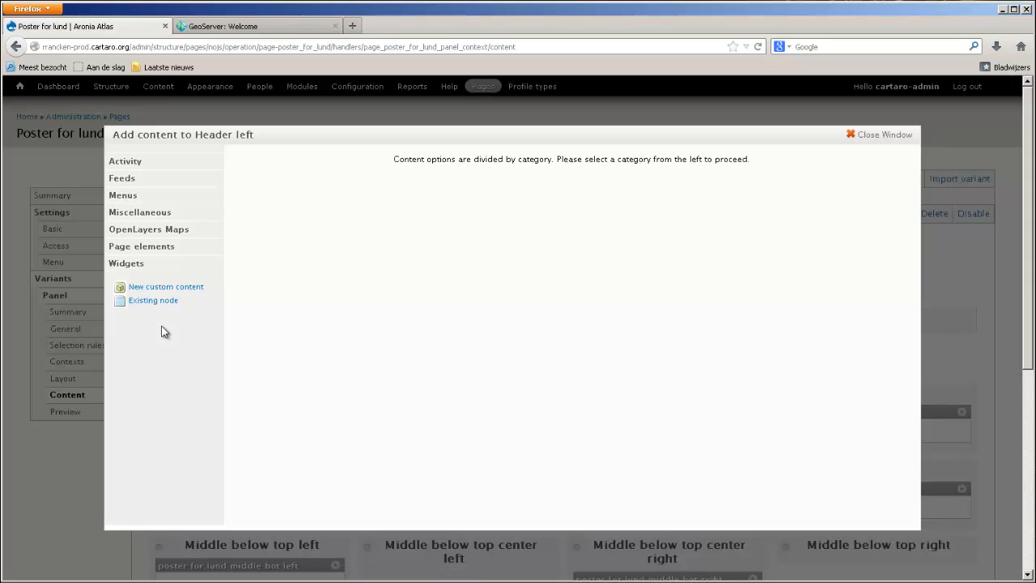
{"action": "left_click", "coordinate": [169, 296]}
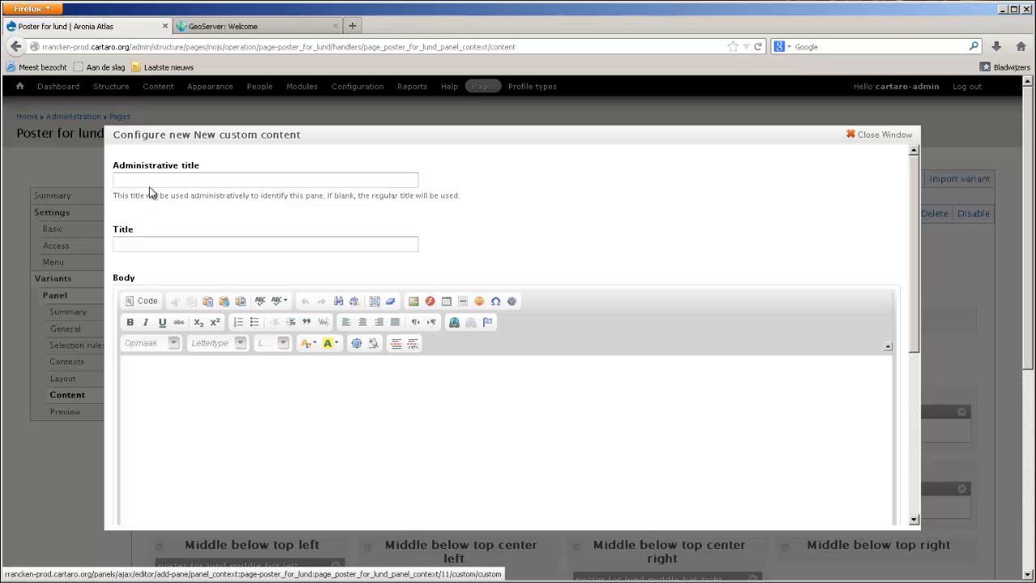
Fill the new Header left custom pane with the body text "test data" and the administrative title "test", and finish it
{"action": "scroll", "coordinate": [194, 375], "scroll_direction": "down", "scroll_amount": 2}
{"action": "left_click", "coordinate": [175, 323]}
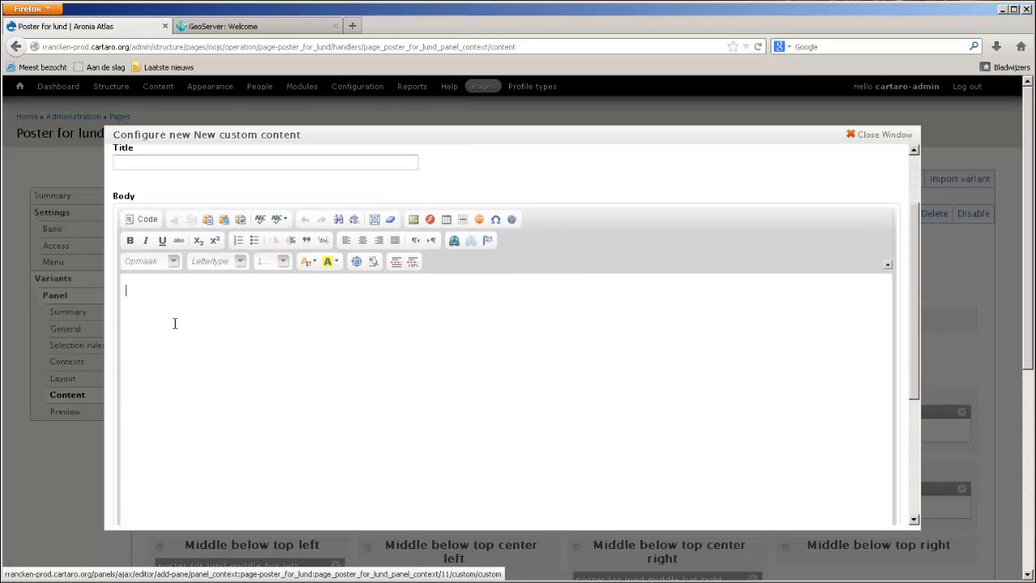
{"action": "type", "text": "te"}
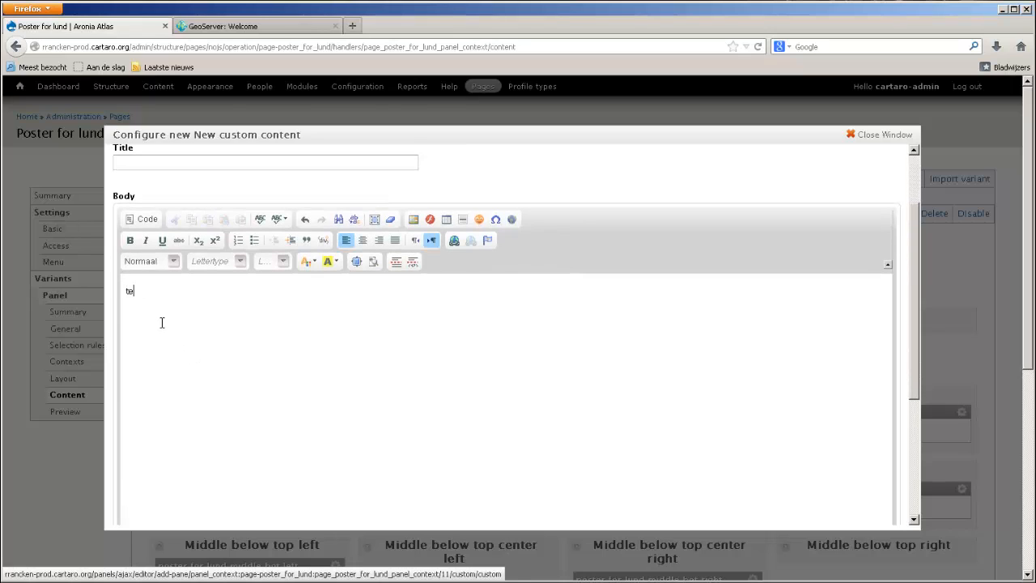
{"action": "type", "text": "st data"}
{"action": "scroll", "coordinate": [171, 327], "scroll_direction": "up", "scroll_amount": 2}
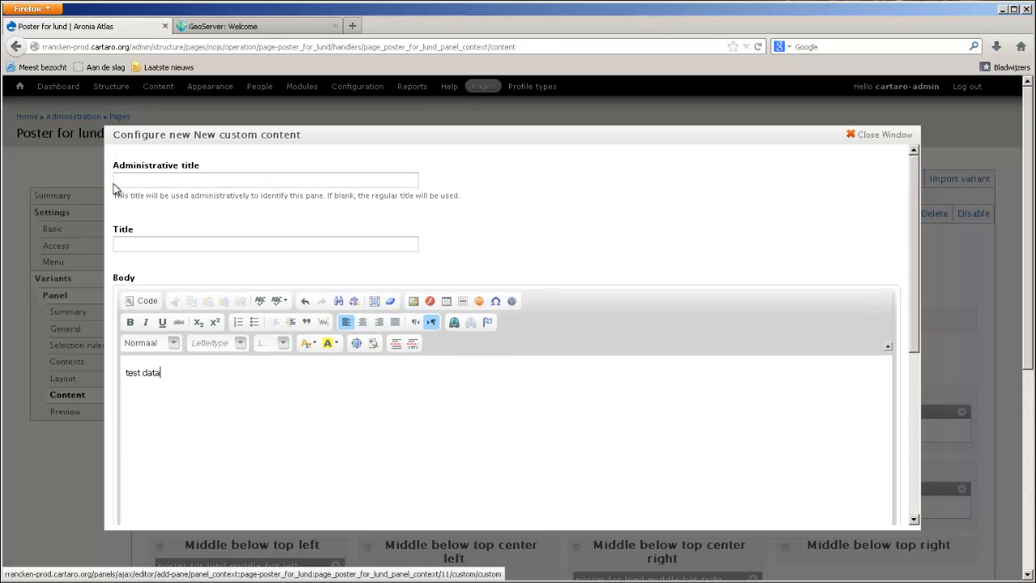
{"action": "left_click", "coordinate": [132, 180]}
{"action": "type", "text": "test"}
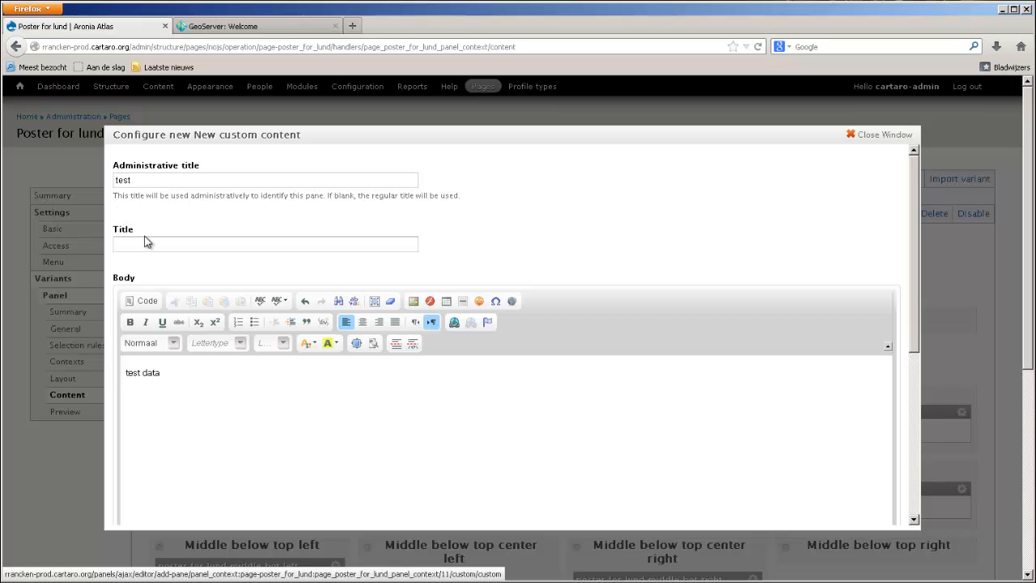
{"action": "scroll", "coordinate": [151, 236], "scroll_direction": "down", "scroll_amount": 5}
{"action": "scroll", "coordinate": [175, 260], "scroll_direction": "down", "scroll_amount": 3}
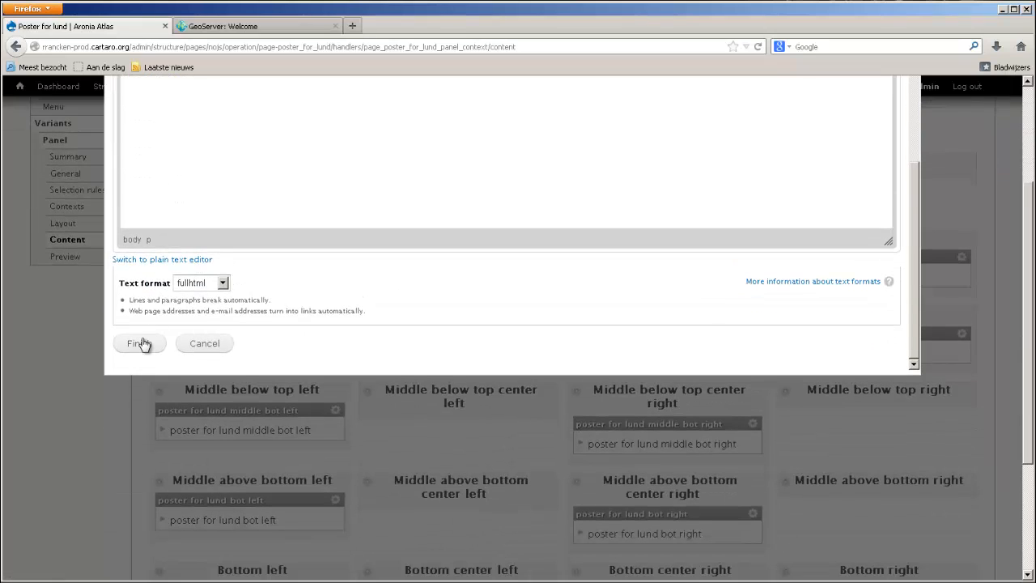
{"action": "left_click", "coordinate": [140, 343]}
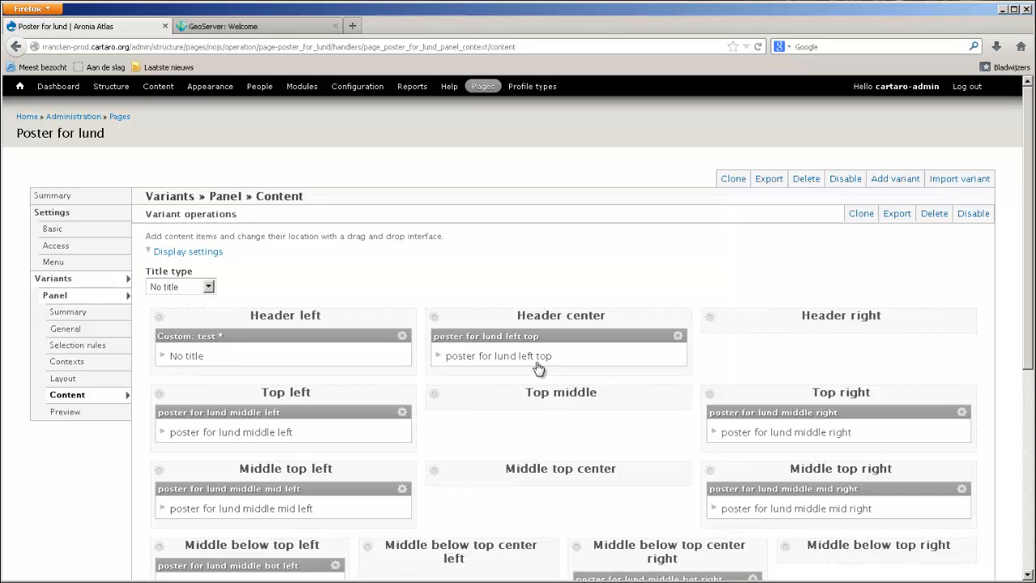
Update and save the panel content of the Poster for lund page, and review the pane arrangement
{"action": "scroll", "coordinate": [23, 339], "scroll_direction": "down", "scroll_amount": 5}
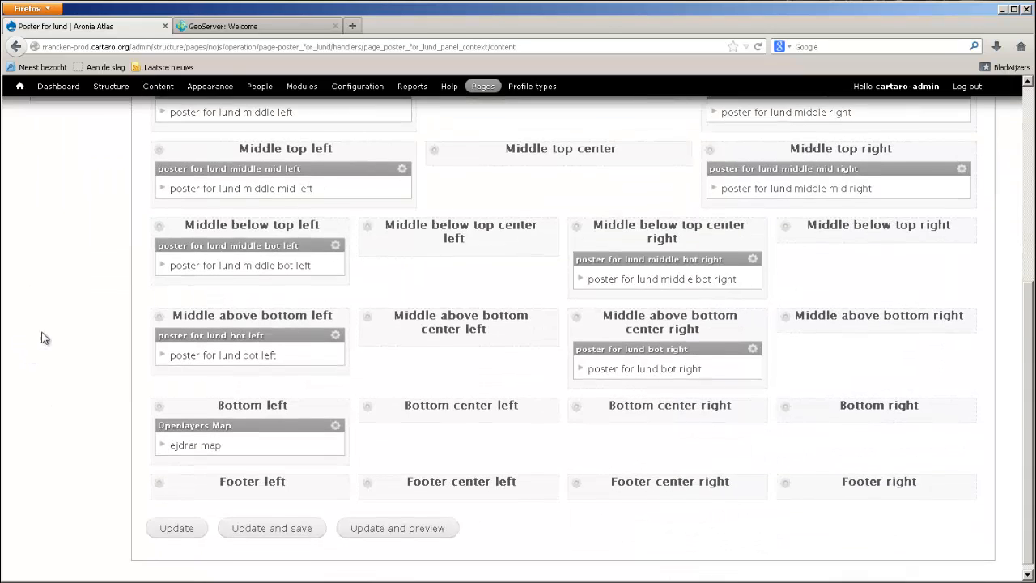
{"action": "left_click", "coordinate": [236, 527]}
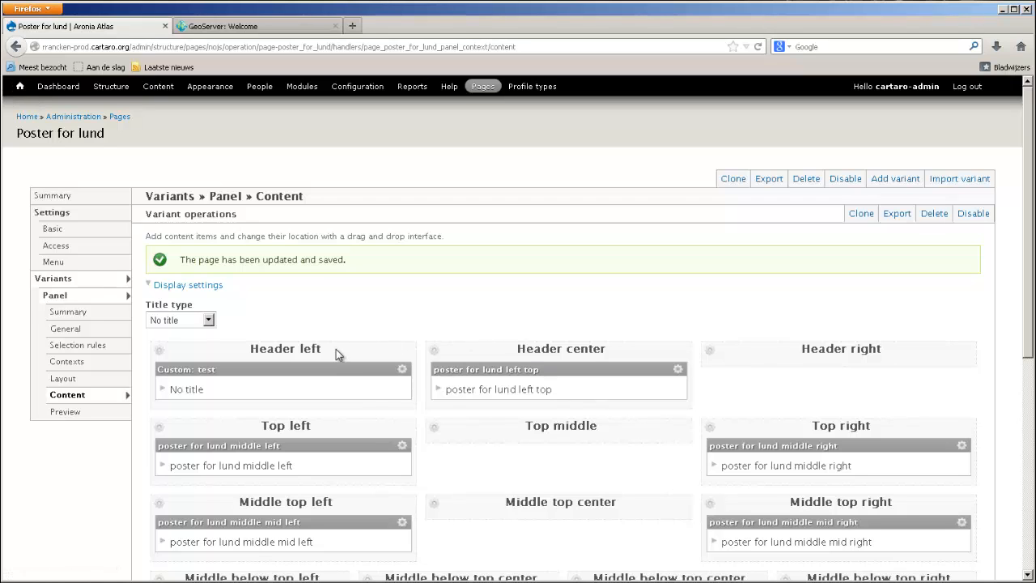
{"action": "scroll", "coordinate": [307, 331], "scroll_direction": "down", "scroll_amount": 8}
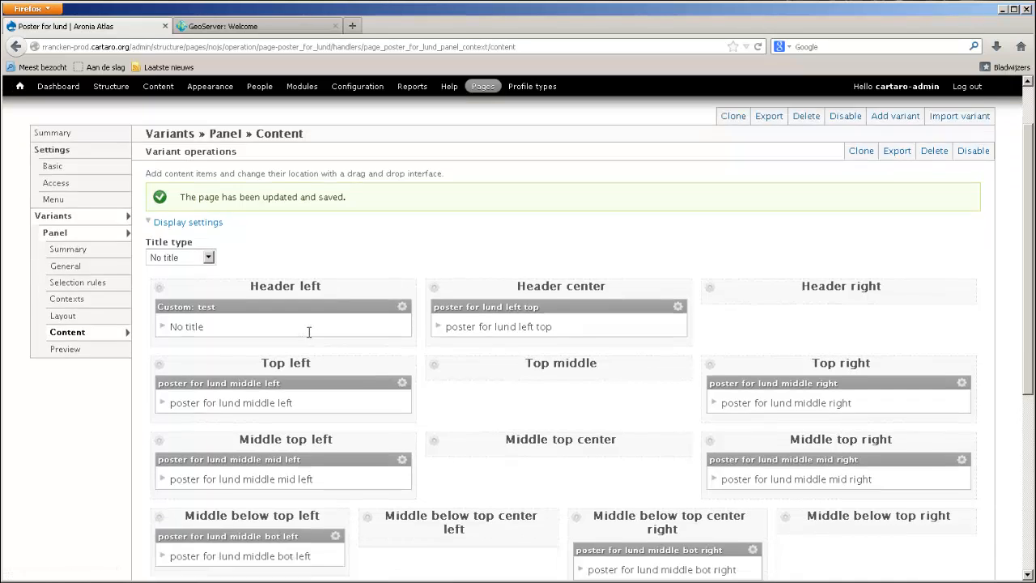
{"action": "scroll", "coordinate": [401, 333], "scroll_direction": "up", "scroll_amount": 2}
{"action": "scroll", "coordinate": [396, 334], "scroll_direction": "up", "scroll_amount": 6}
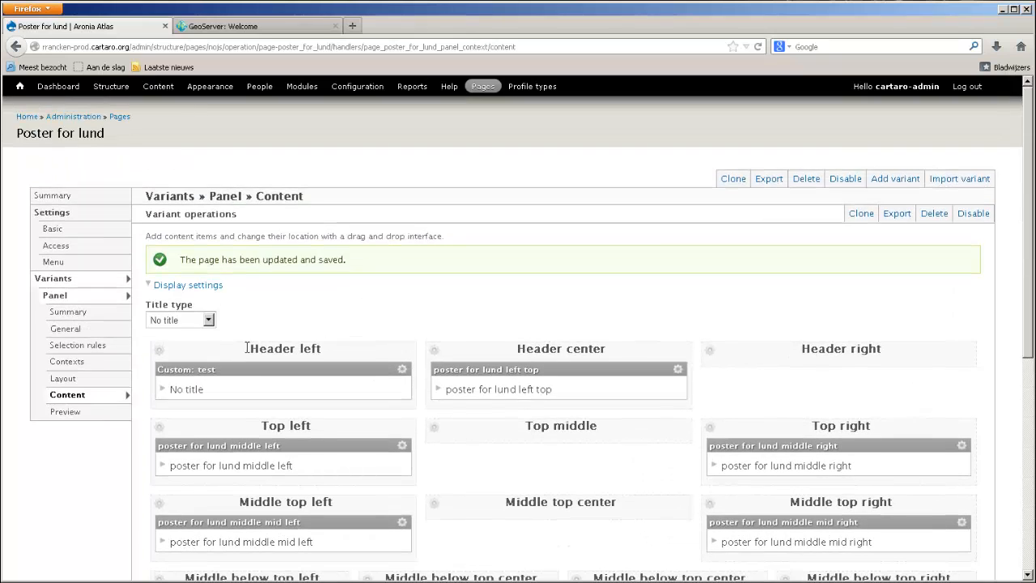
Open the Ejdrar poster page from the site's homepage and examine the test data text in its header
{"action": "left_click", "coordinate": [21, 89]}
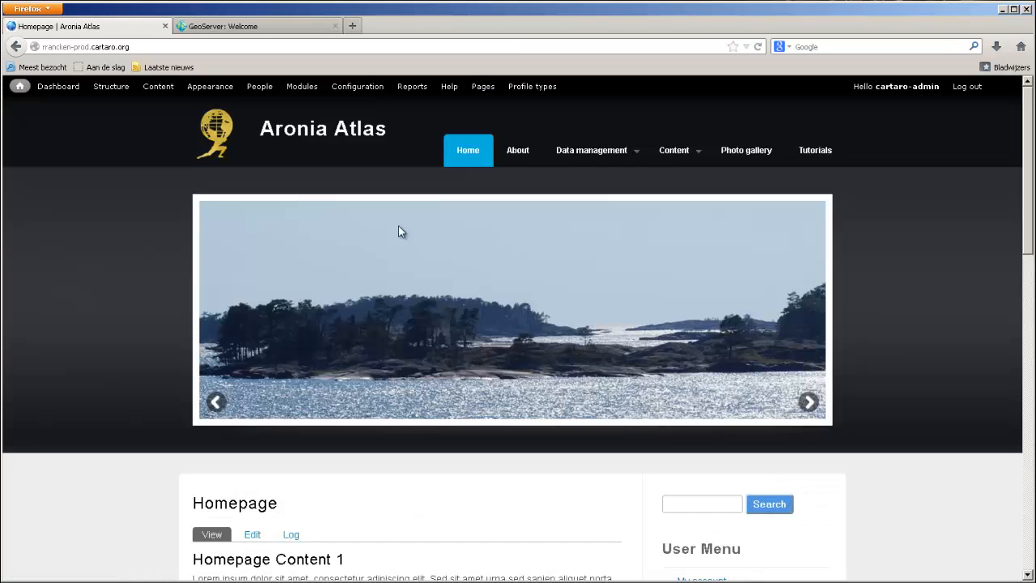
{"action": "mouse_move", "coordinate": [694, 220]}
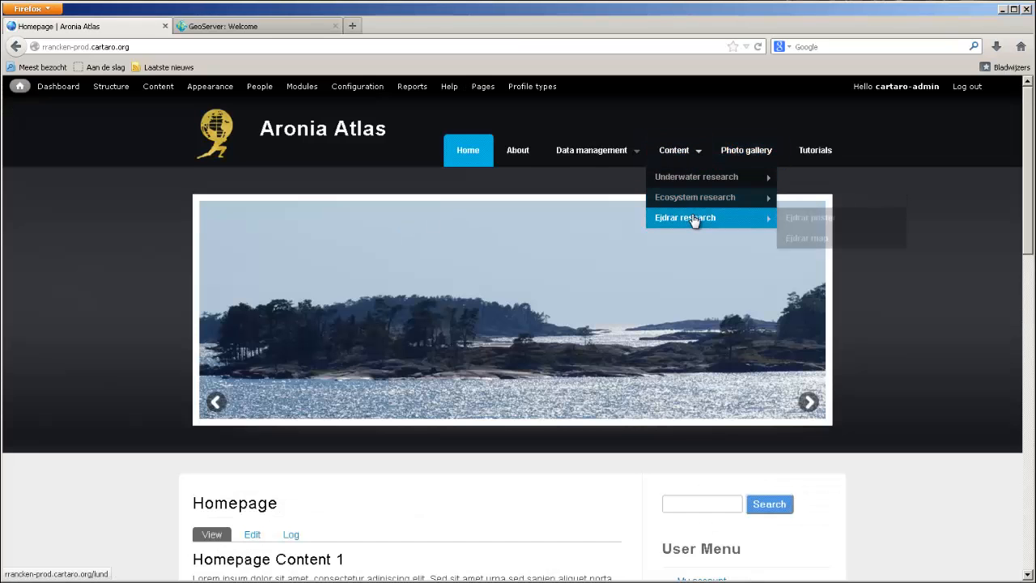
{"action": "left_click", "coordinate": [832, 220]}
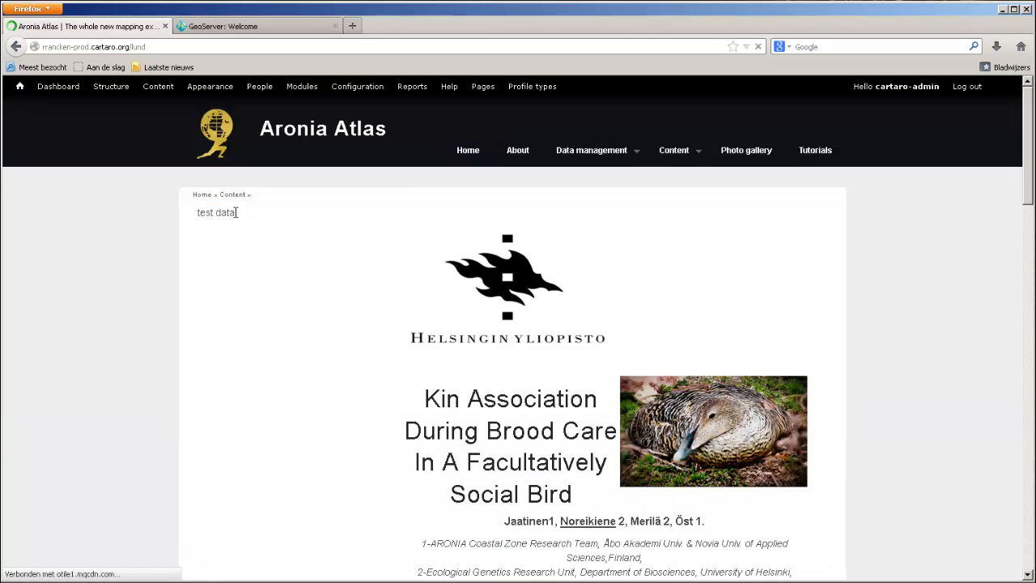
{"action": "left_click_drag", "start_coordinate": [235, 215], "coordinate": [191, 236]}
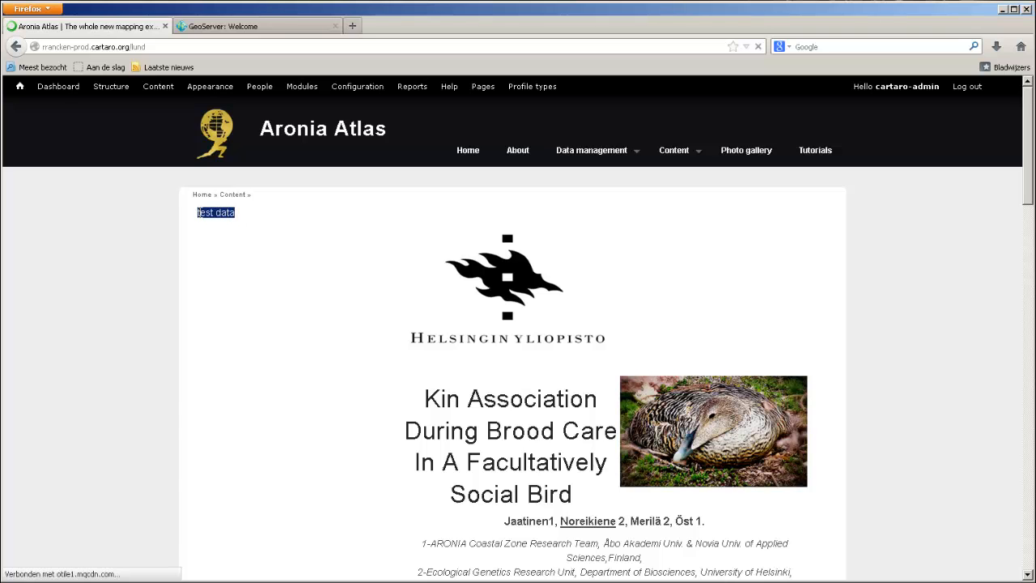
{"action": "scroll", "coordinate": [191, 241], "scroll_direction": "down", "scroll_amount": 3}
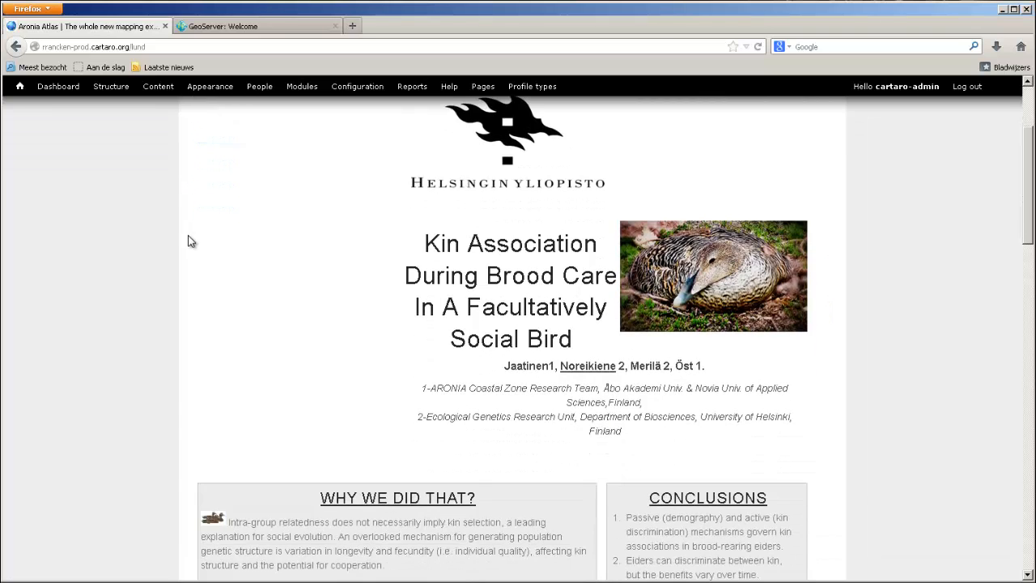
{"action": "scroll", "coordinate": [191, 242], "scroll_direction": "up", "scroll_amount": 3}
{"action": "scroll", "coordinate": [191, 243], "scroll_direction": "down", "scroll_amount": 2}
{"action": "scroll", "coordinate": [191, 243], "scroll_direction": "down", "scroll_amount": 1}
{"action": "scroll", "coordinate": [191, 243], "scroll_direction": "up", "scroll_amount": 3}
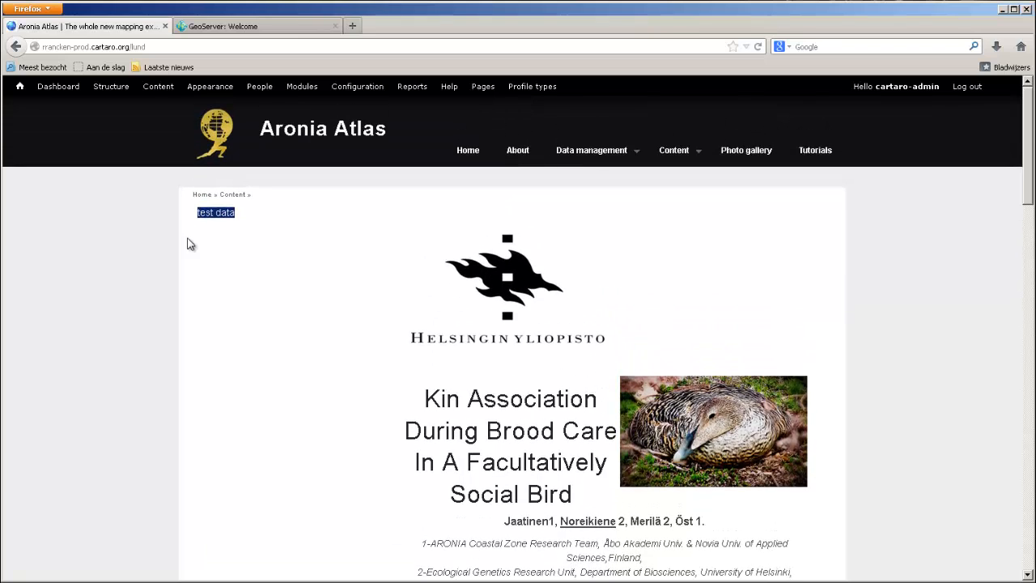
{"action": "left_click_drag", "start_coordinate": [197, 213], "coordinate": [235, 225]}
{"action": "scroll", "coordinate": [358, 269], "scroll_direction": "down", "scroll_amount": 10}
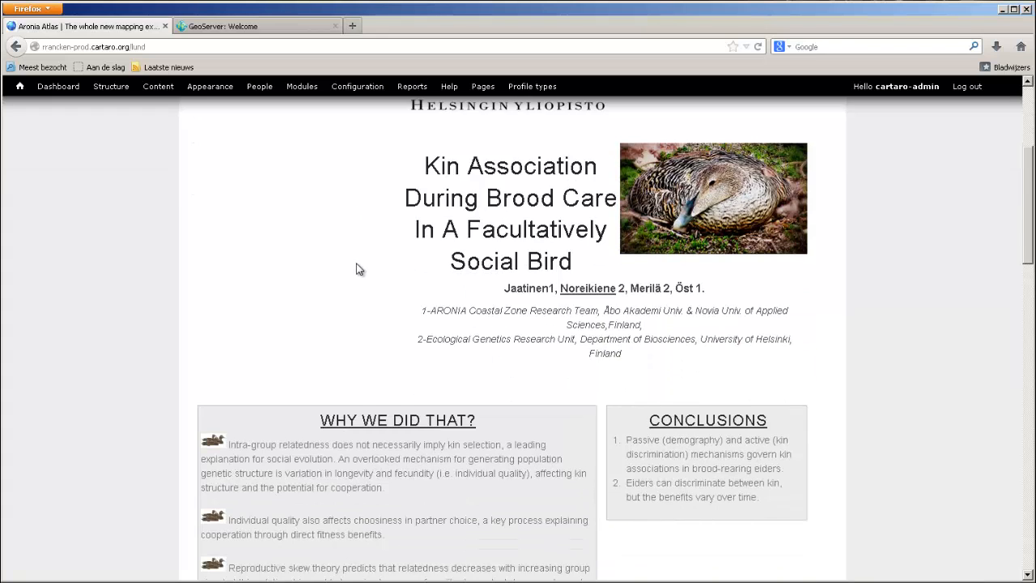
View the poster's kin associations diagram enlarged in its overlay and close it
{"action": "scroll", "coordinate": [357, 268], "scroll_direction": "down", "scroll_amount": 2}
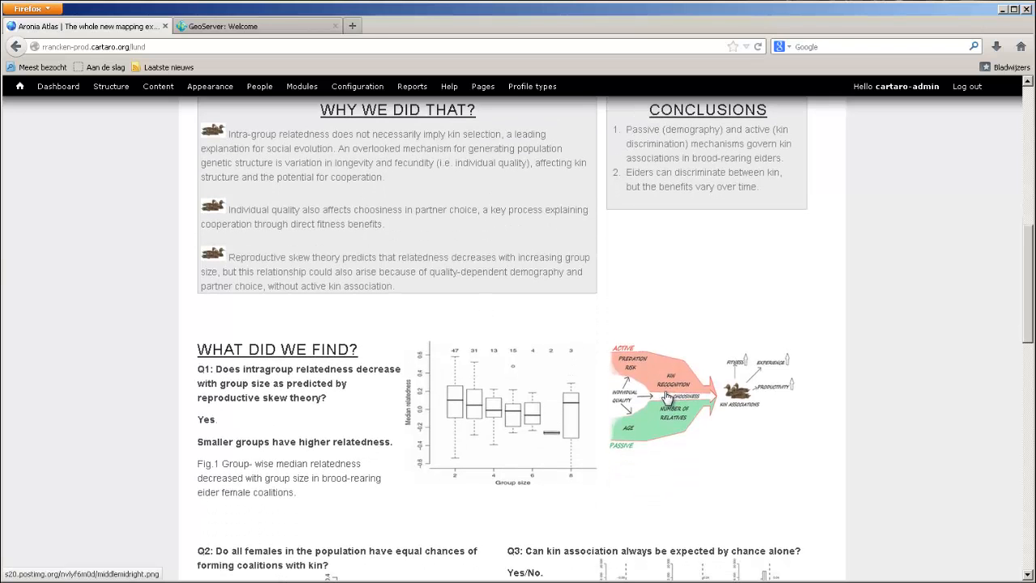
{"action": "left_click", "coordinate": [667, 396]}
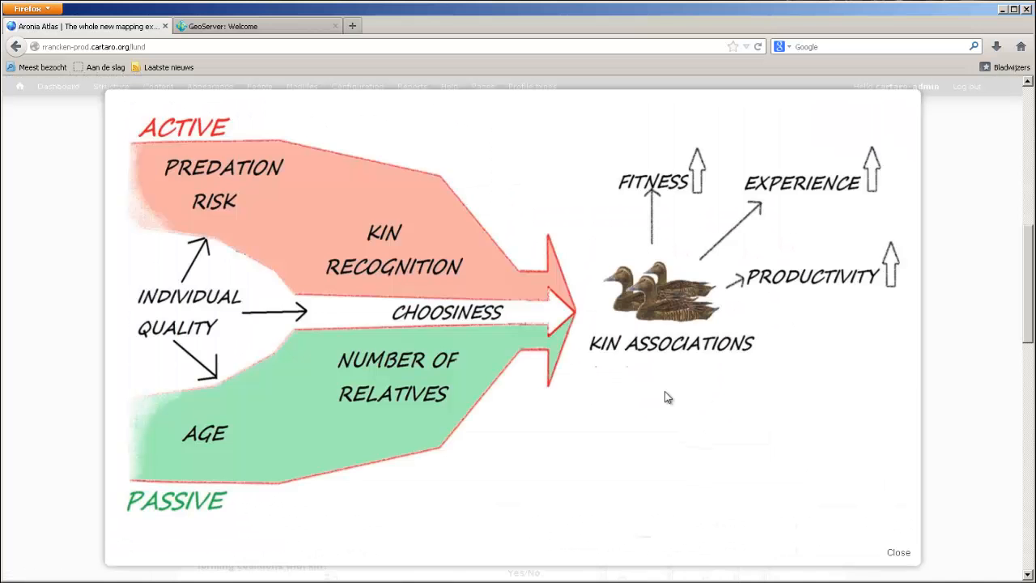
{"action": "left_click", "coordinate": [897, 555]}
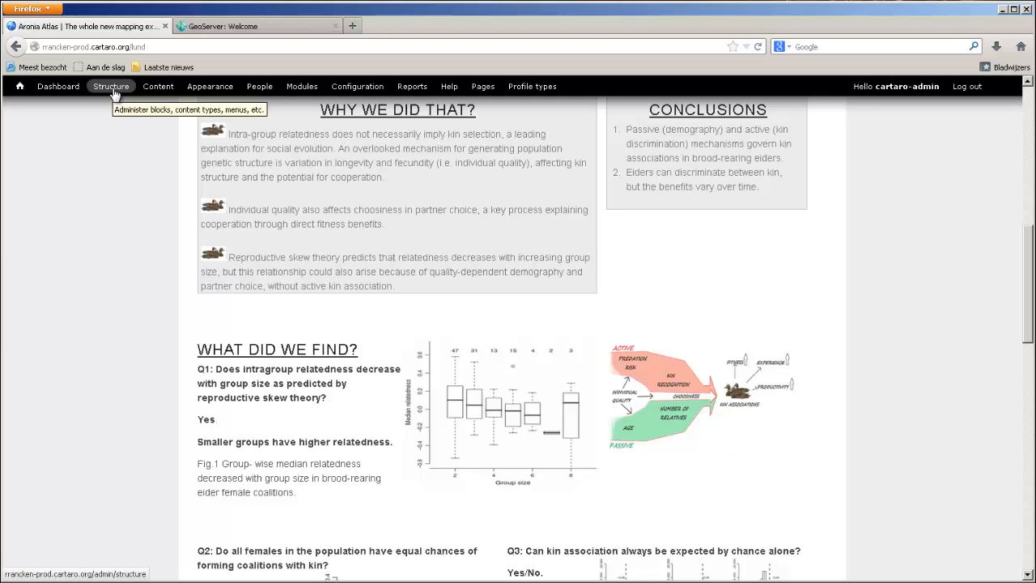
Open the page "poster for lund middle mid right" for editing from the site's content list
{"action": "left_click", "coordinate": [159, 92]}
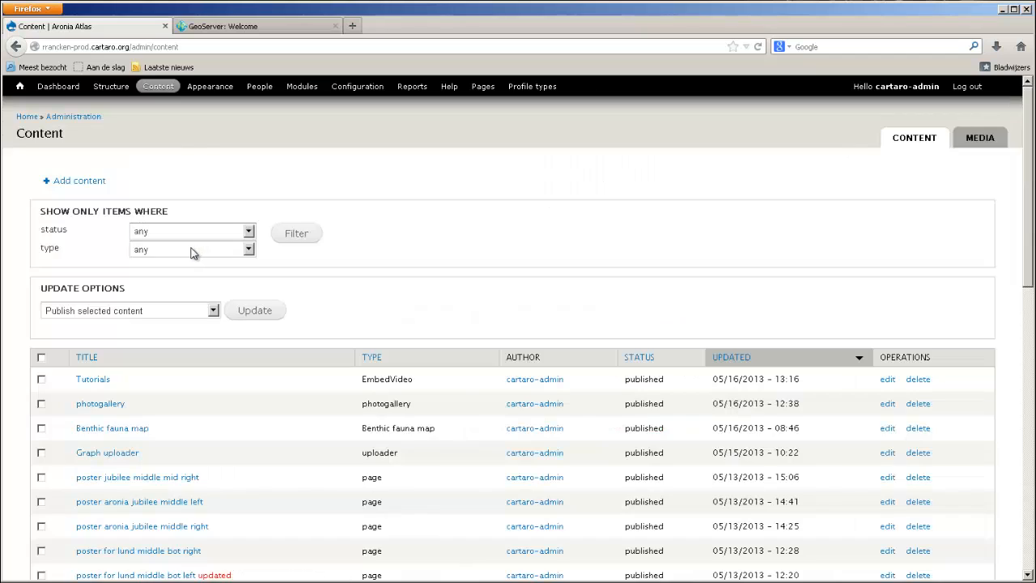
{"action": "scroll", "coordinate": [193, 254], "scroll_direction": "down", "scroll_amount": 5}
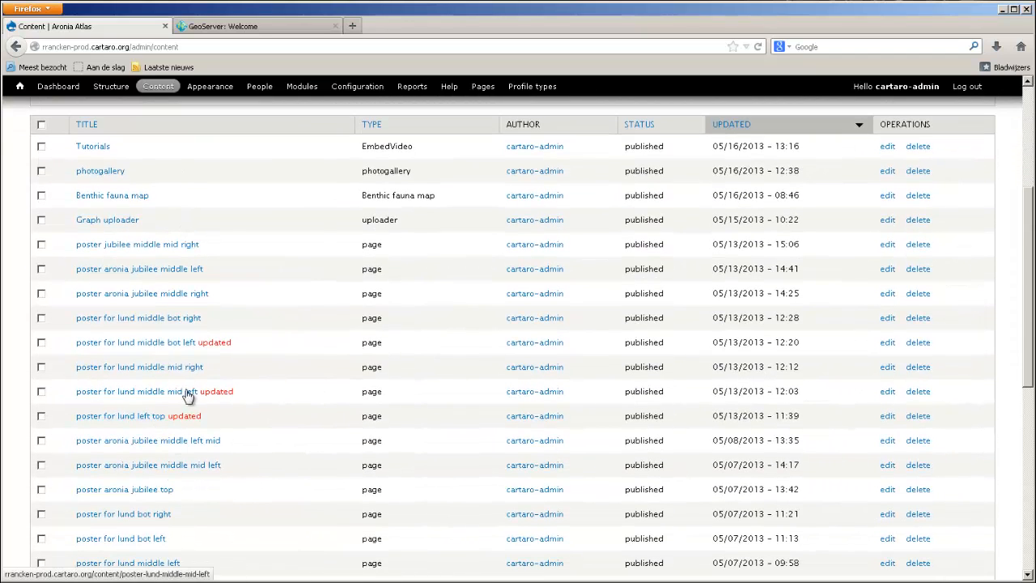
{"action": "left_click", "coordinate": [889, 367]}
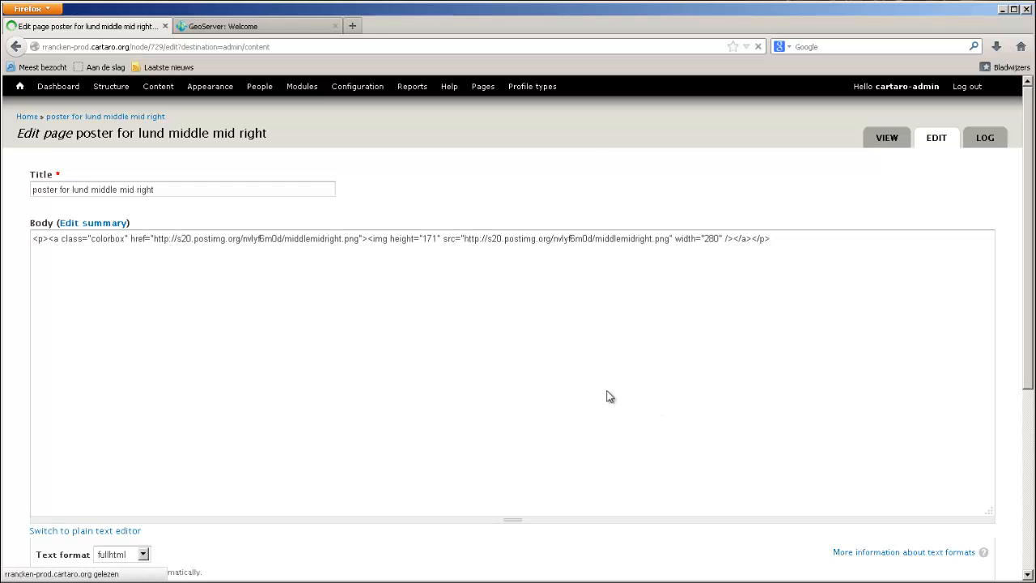
Switch the page's body with the diagram image to the plain text editor to show its HTML code
{"action": "scroll", "coordinate": [105, 421], "scroll_direction": "down", "scroll_amount": 5}
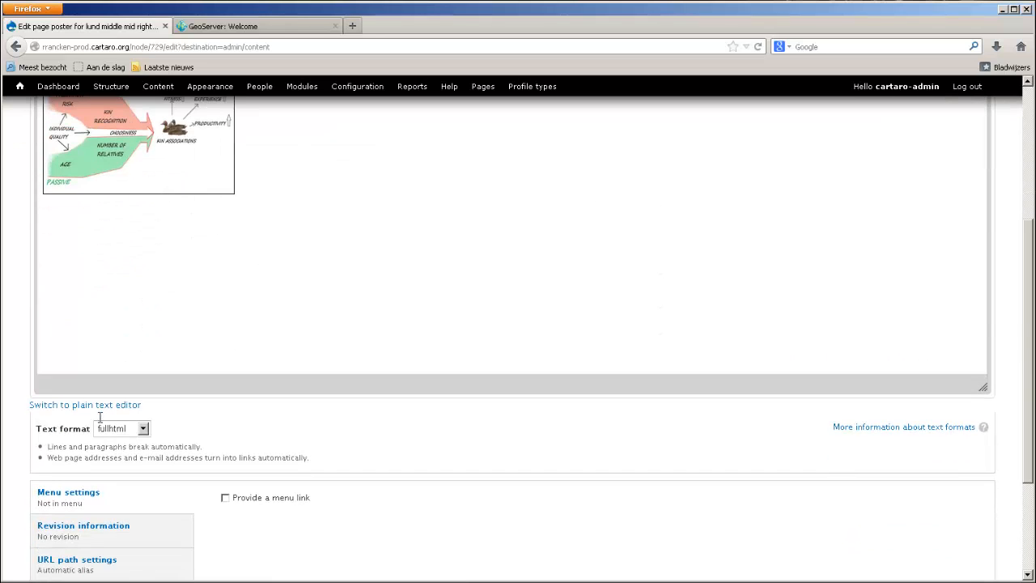
{"action": "scroll", "coordinate": [89, 416], "scroll_direction": "up", "scroll_amount": 2}
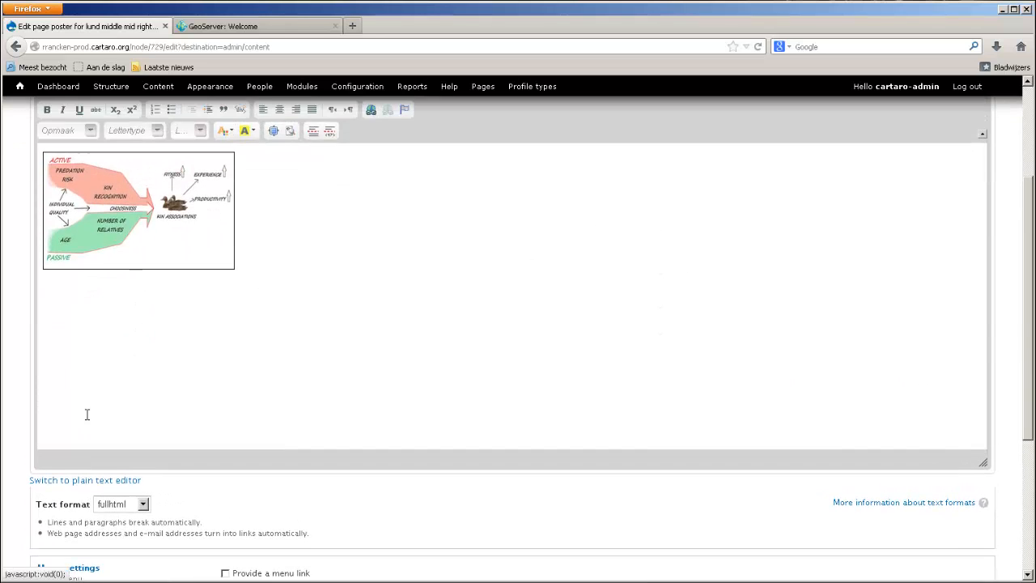
{"action": "left_click", "coordinate": [148, 270]}
{"action": "left_click", "coordinate": [307, 270]}
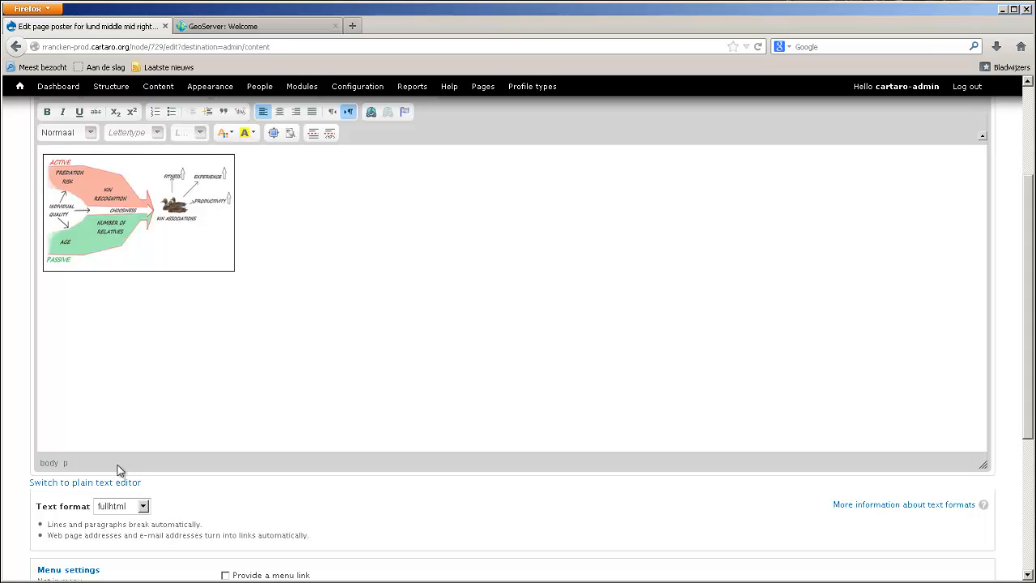
{"action": "left_click", "coordinate": [93, 483]}
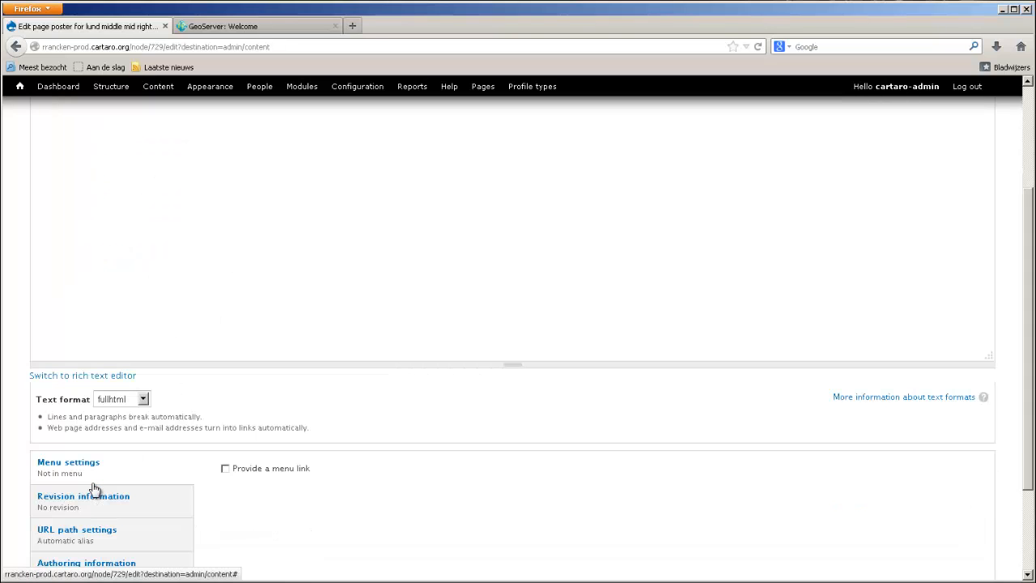
{"action": "scroll", "coordinate": [76, 407], "scroll_direction": "up", "scroll_amount": 4}
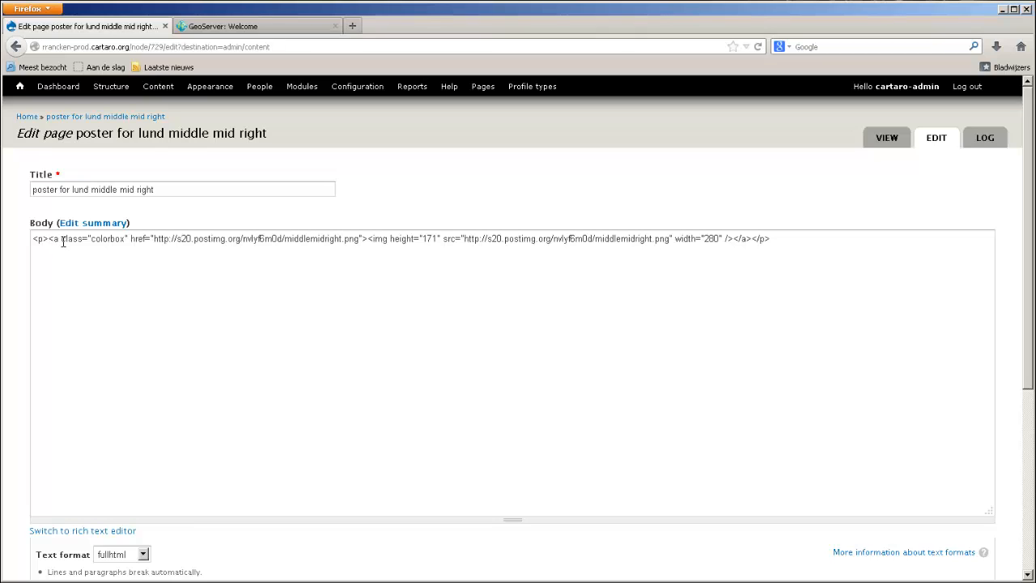
Examine the body's HTML code: the link tag, its colorbox class, the href address and the img tag, plus the settings below
{"action": "left_click_drag", "start_coordinate": [54, 240], "coordinate": [59, 240]}
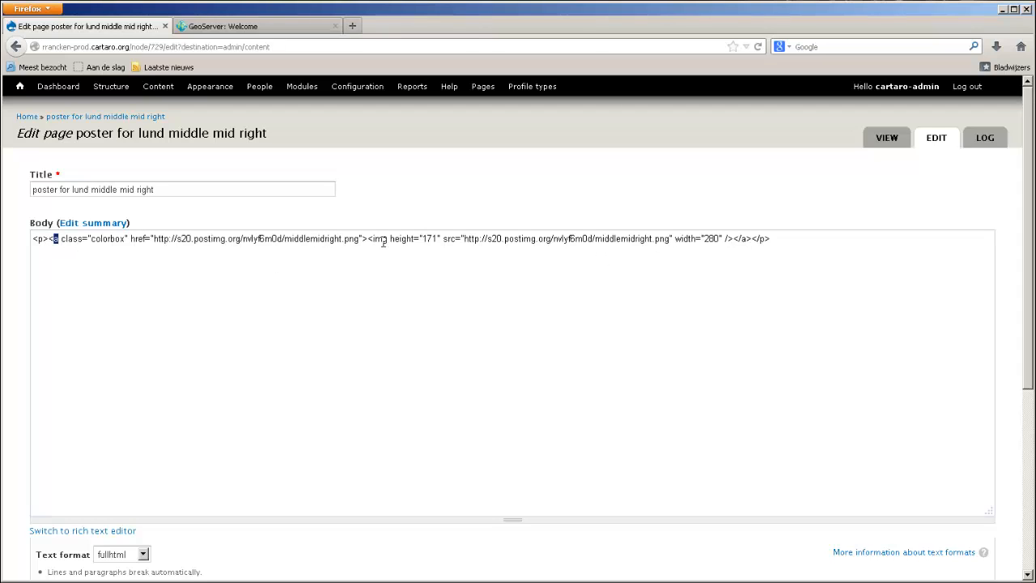
{"action": "left_click_drag", "start_coordinate": [374, 241], "coordinate": [386, 242]}
{"action": "left_click_drag", "start_coordinate": [61, 240], "coordinate": [128, 239]}
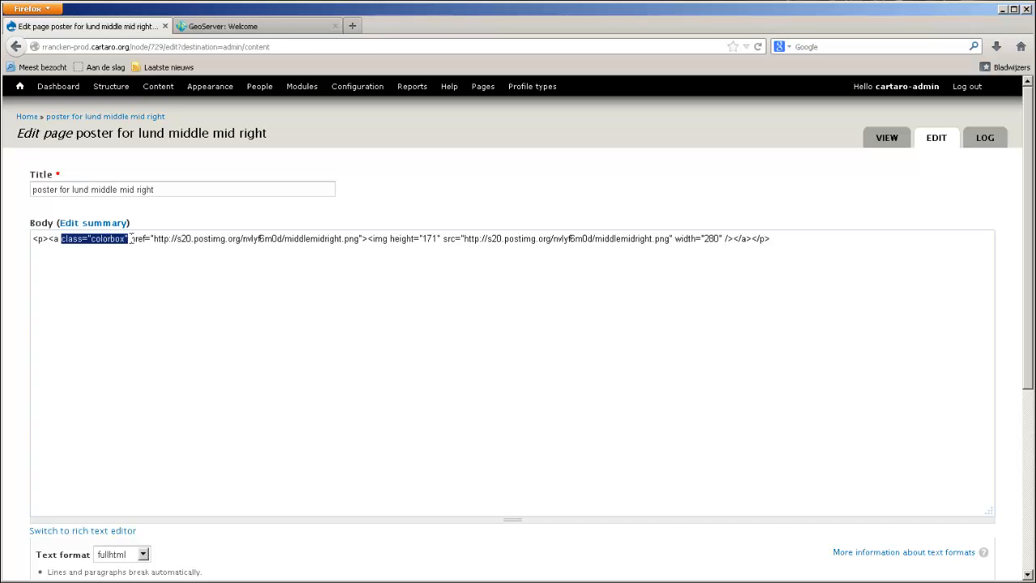
{"action": "left_click_drag", "start_coordinate": [131, 240], "coordinate": [361, 235]}
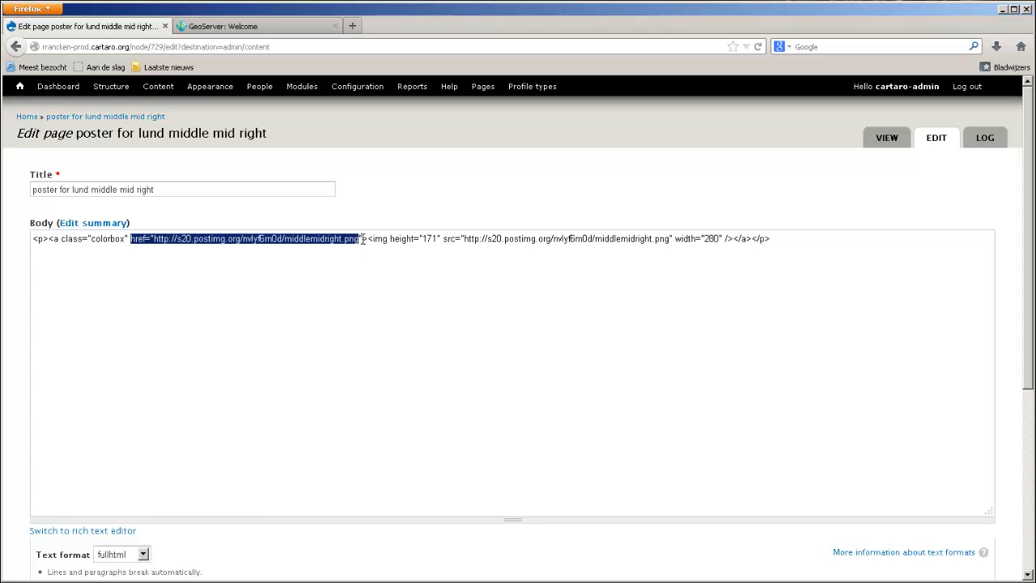
{"action": "left_click_drag", "start_coordinate": [362, 239], "coordinate": [154, 235]}
{"action": "left_click", "coordinate": [172, 239]}
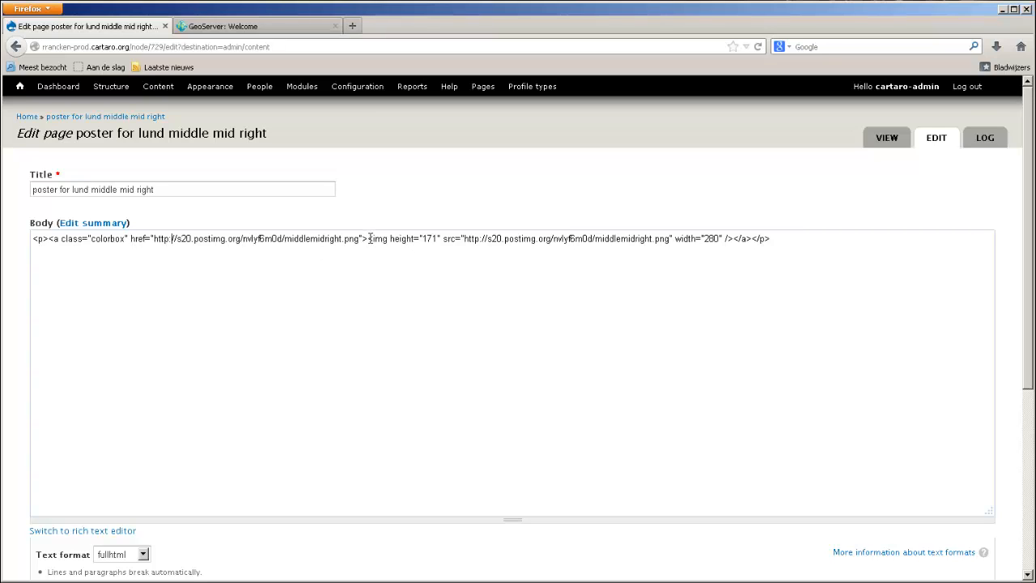
{"action": "left_click_drag", "start_coordinate": [370, 238], "coordinate": [731, 244]}
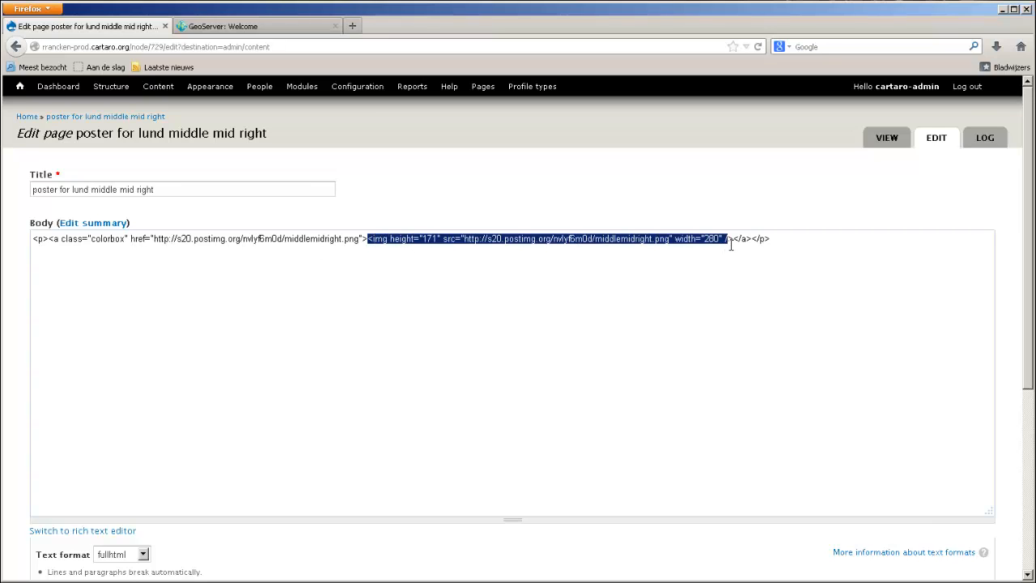
{"action": "left_click", "coordinate": [389, 239]}
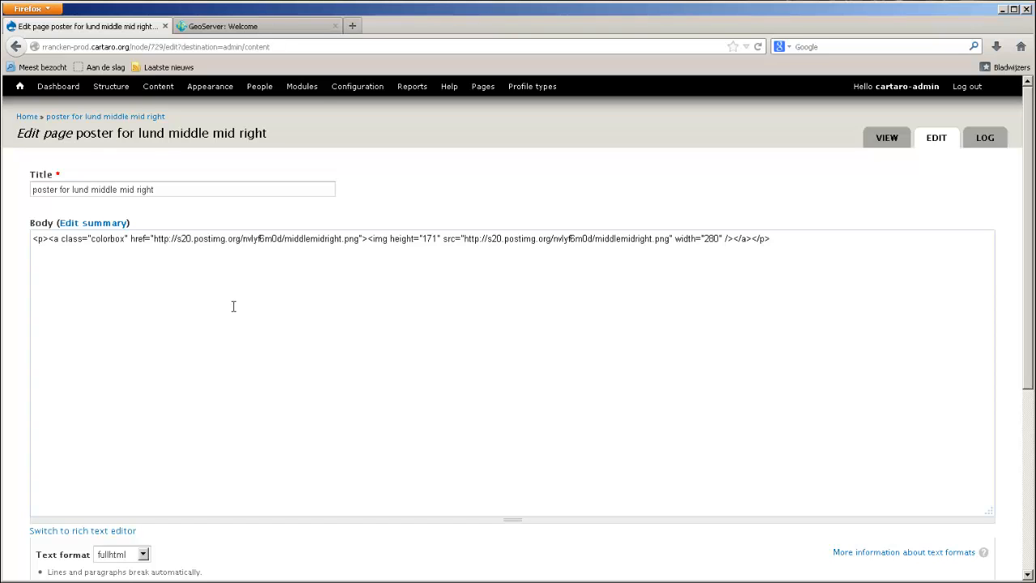
{"action": "scroll", "coordinate": [233, 306], "scroll_direction": "down", "scroll_amount": 6}
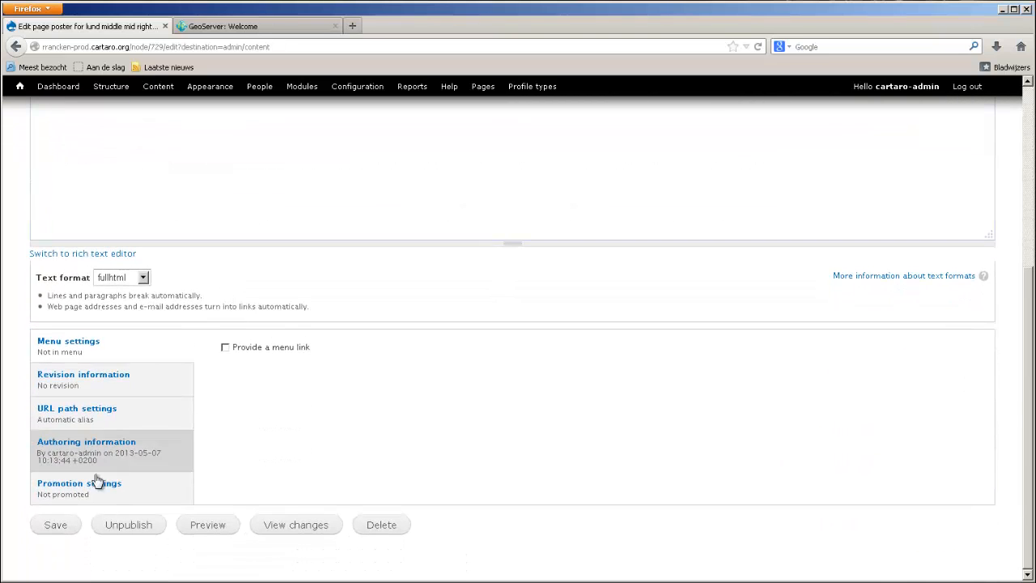